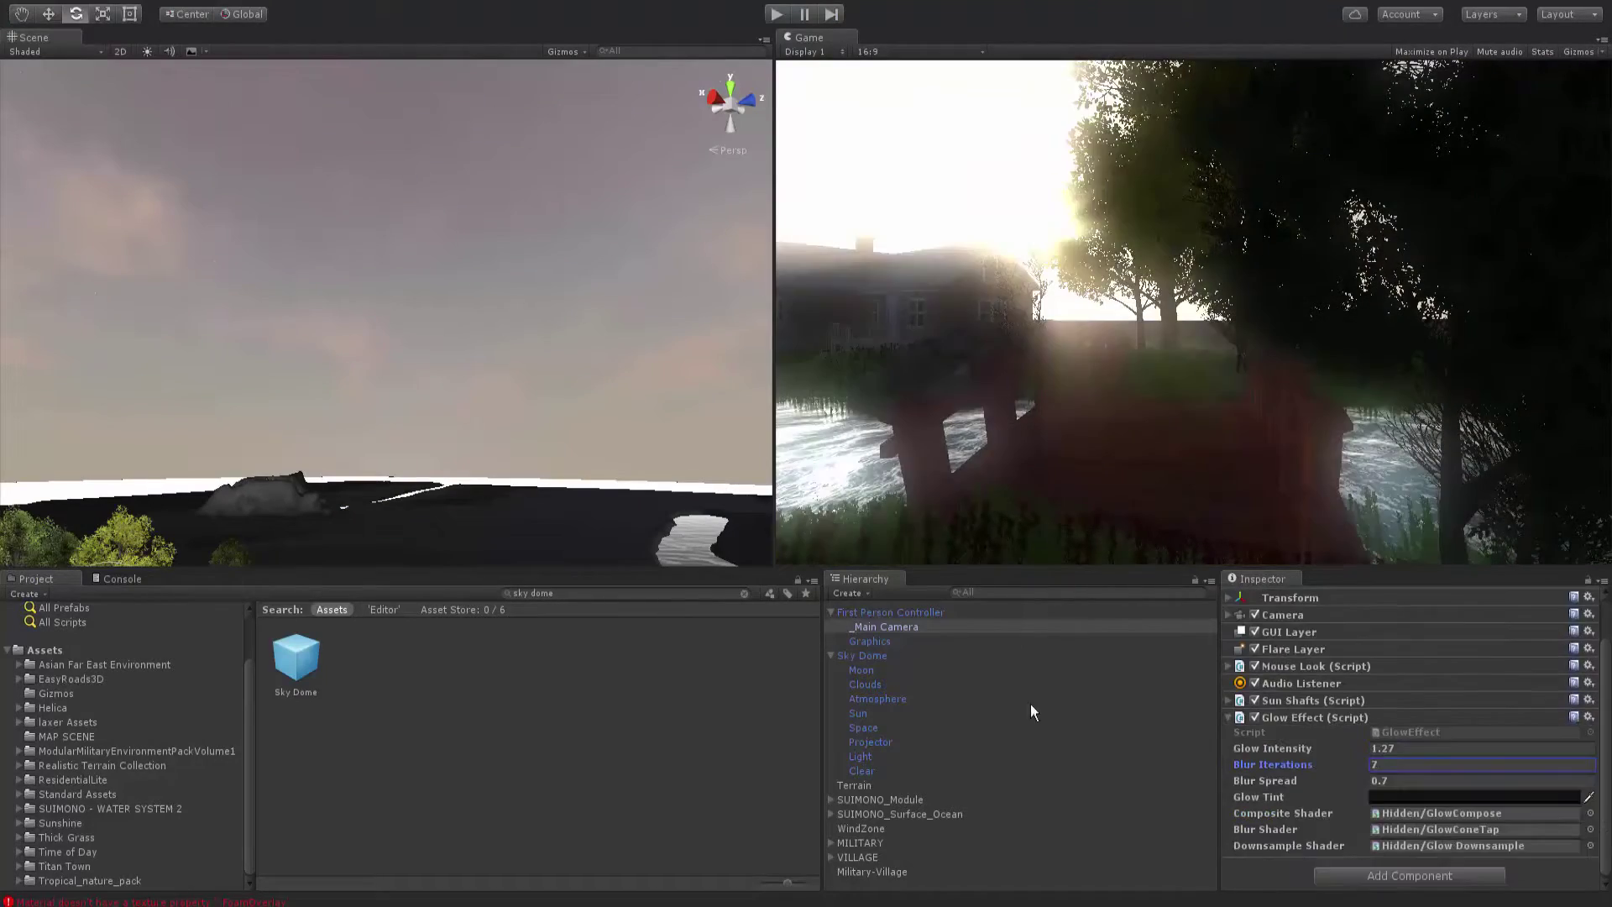
- Set the sky's Mie Multiplier to 0, enter Play mode and raise Glow Intensity to 2.09
drag(1284, 695, 1250, 700)
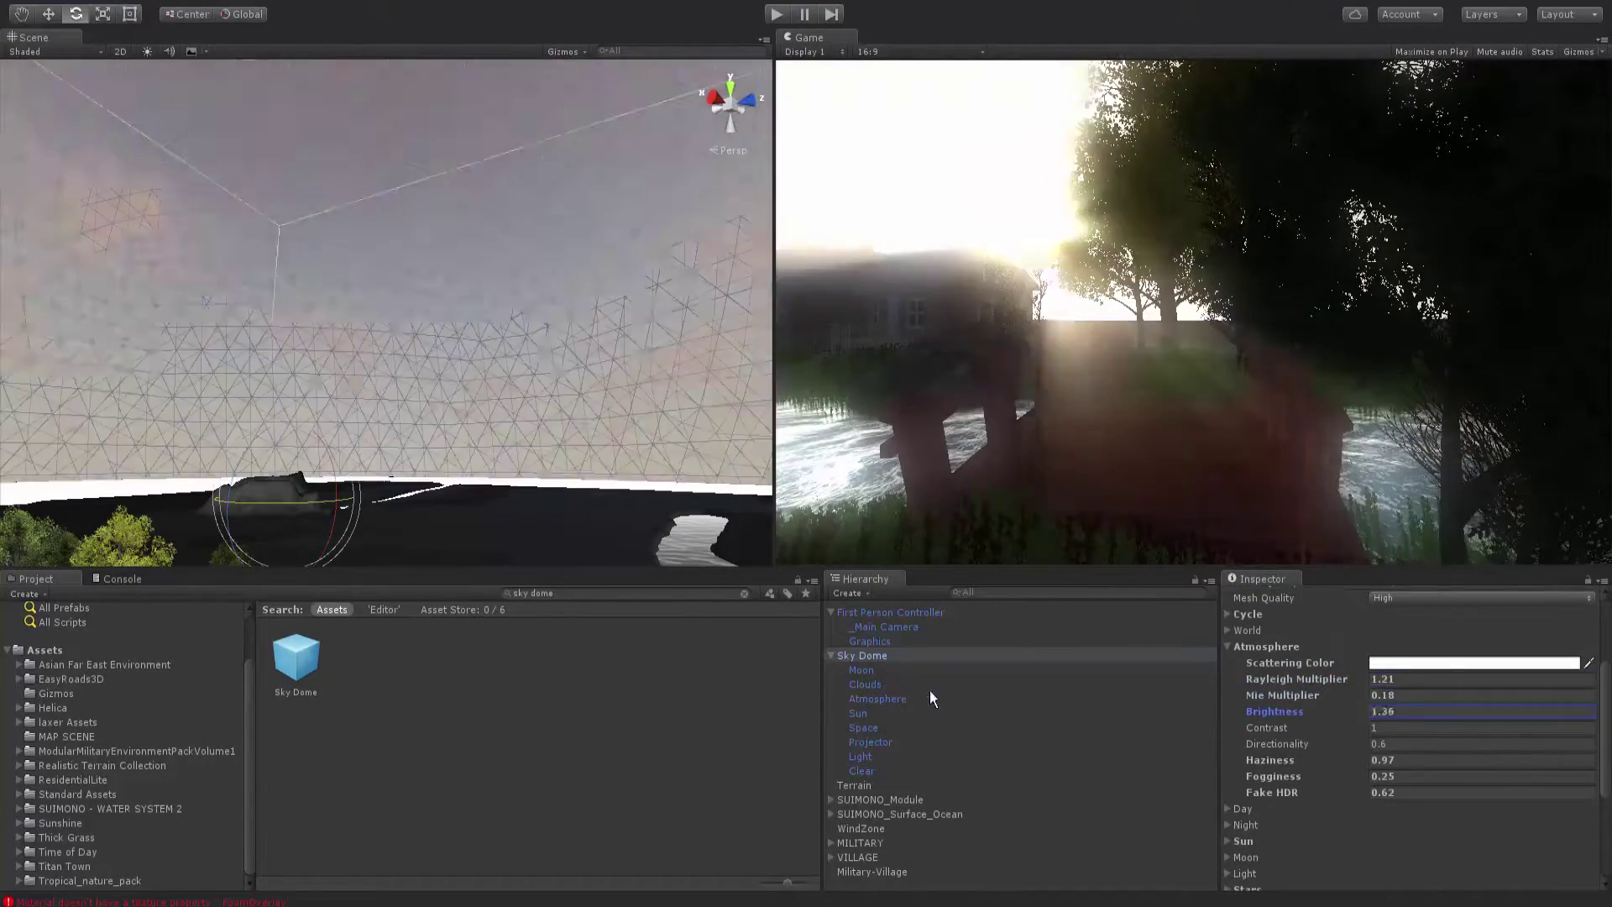
key(ctrl+p)
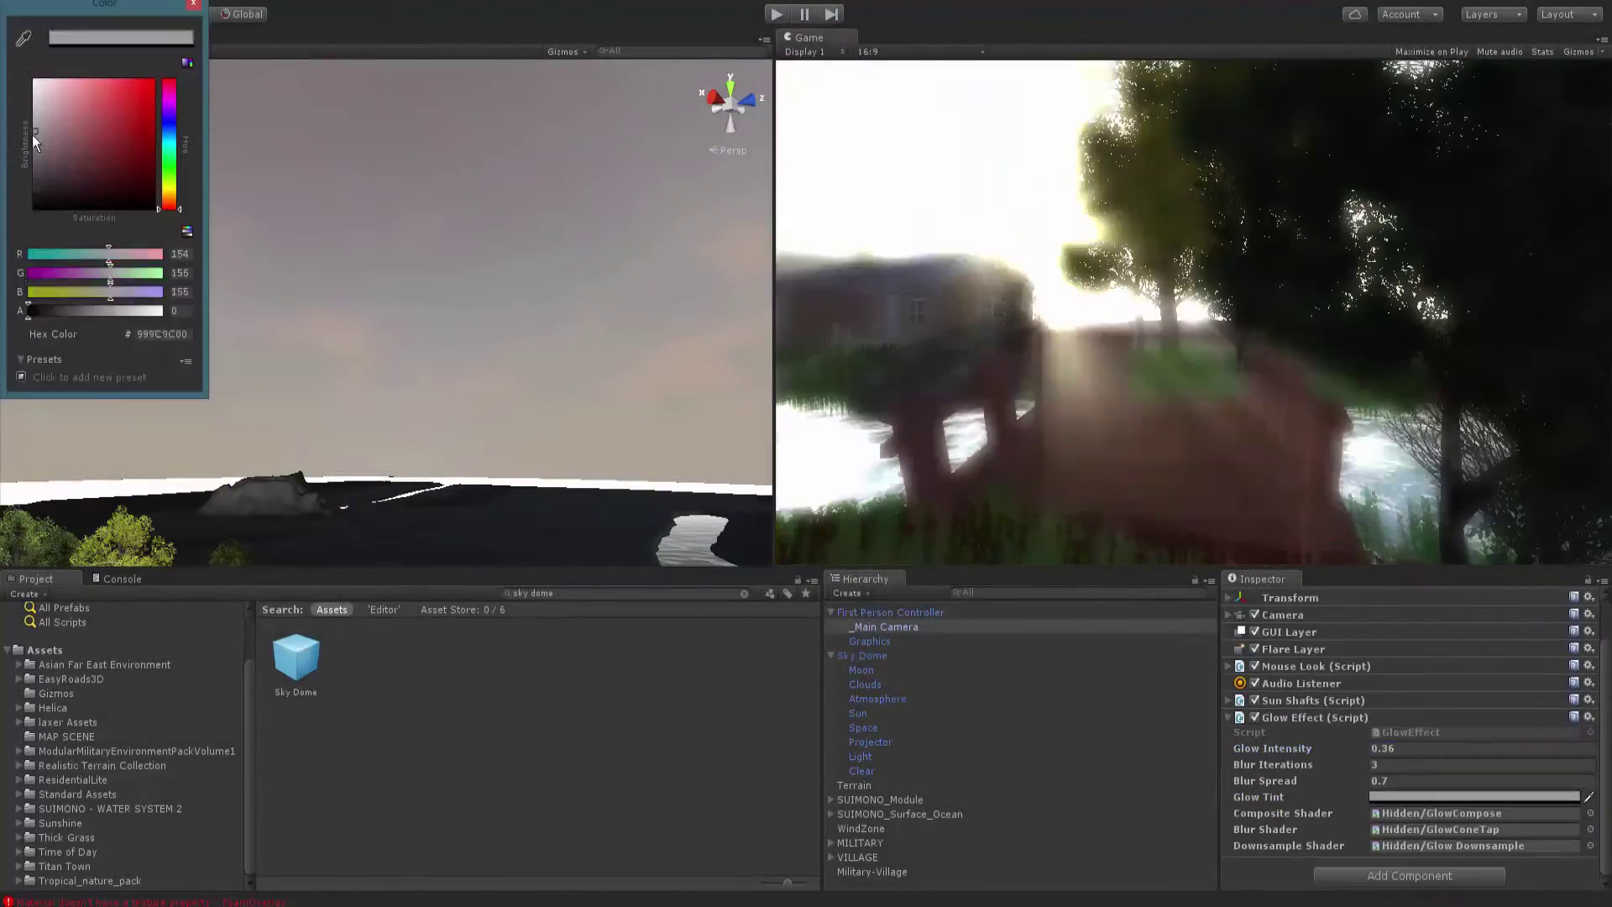
scroll(1274, 758, down, 3)
drag(1297, 692, 1336, 693)
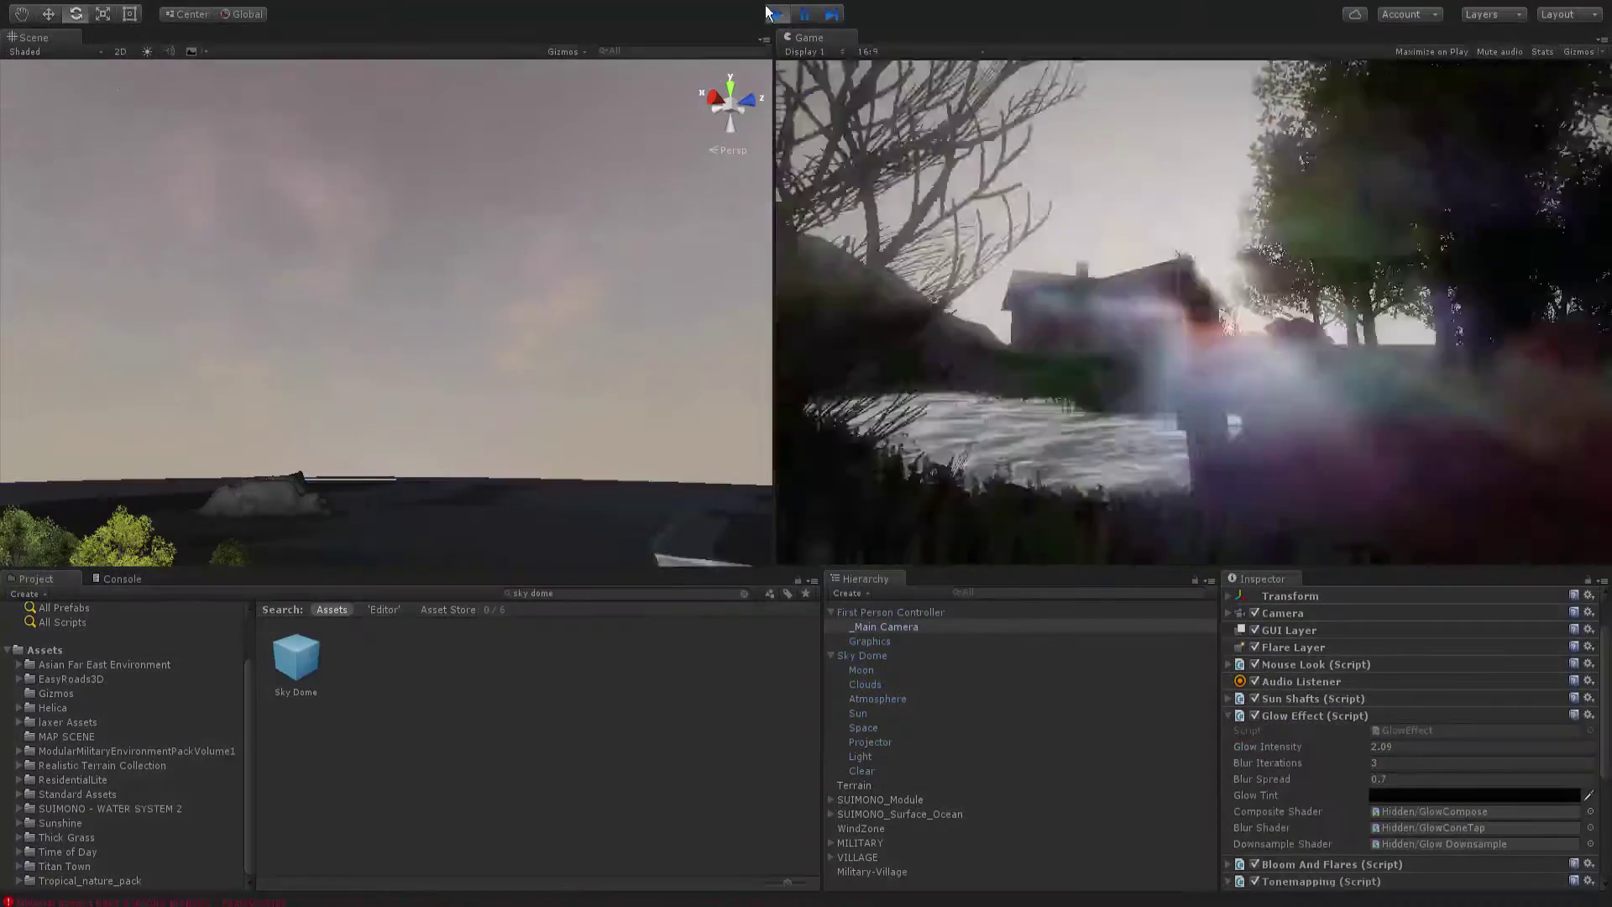
- Stop play, disable Bloom And Flares, lower TOD_Sky Sun Shaft Intensity and edit SSAO minimum depth
click(774, 7)
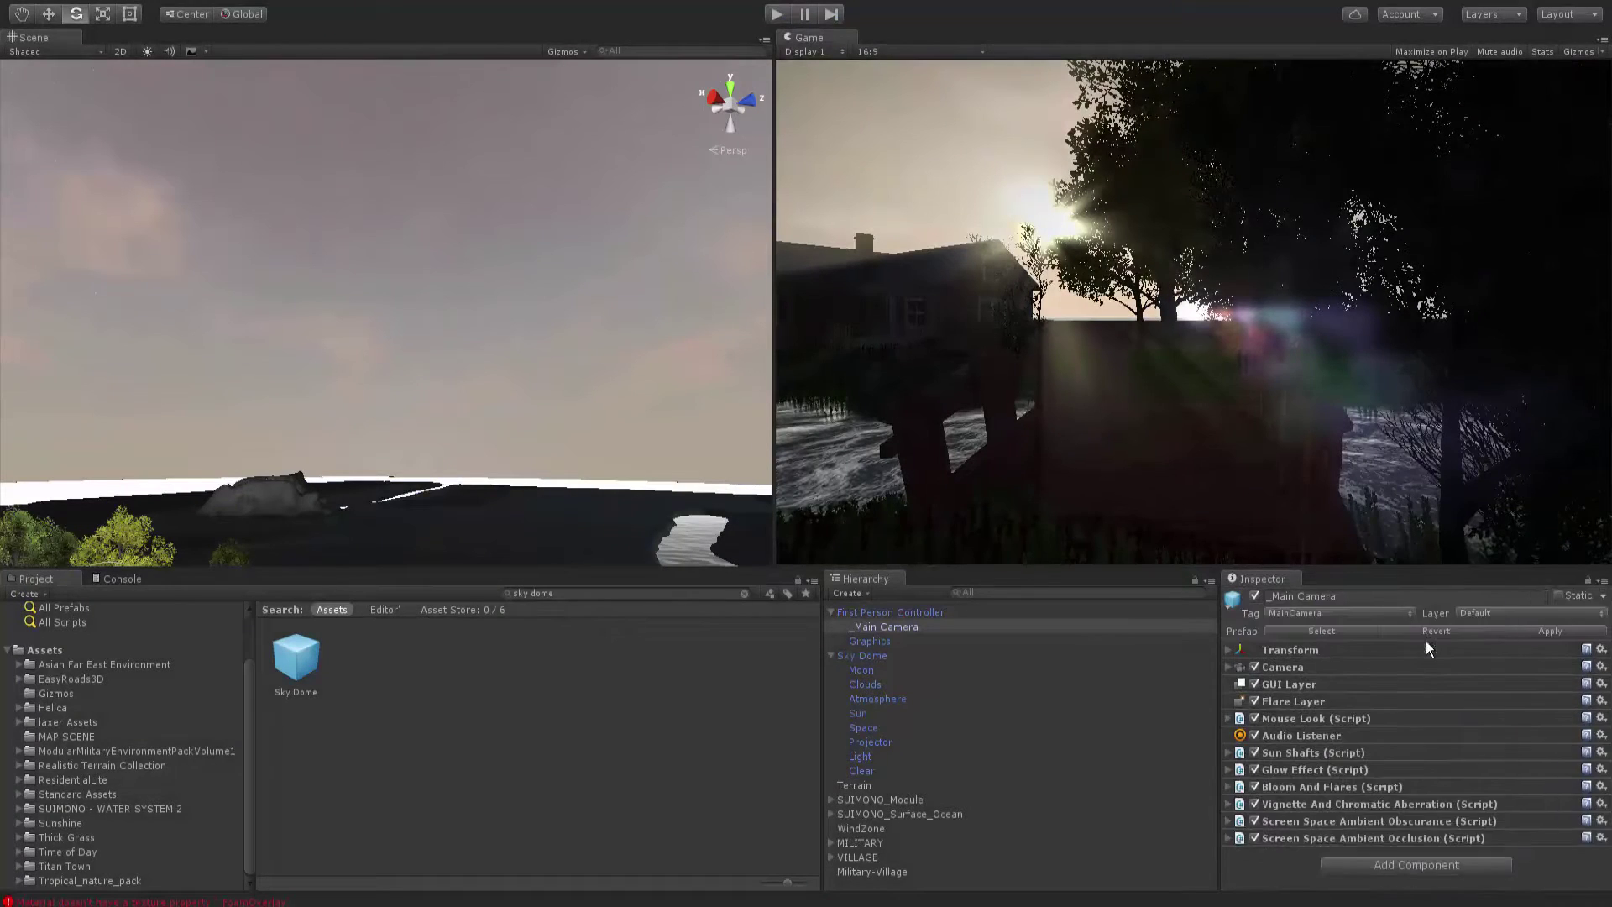
click(1254, 787)
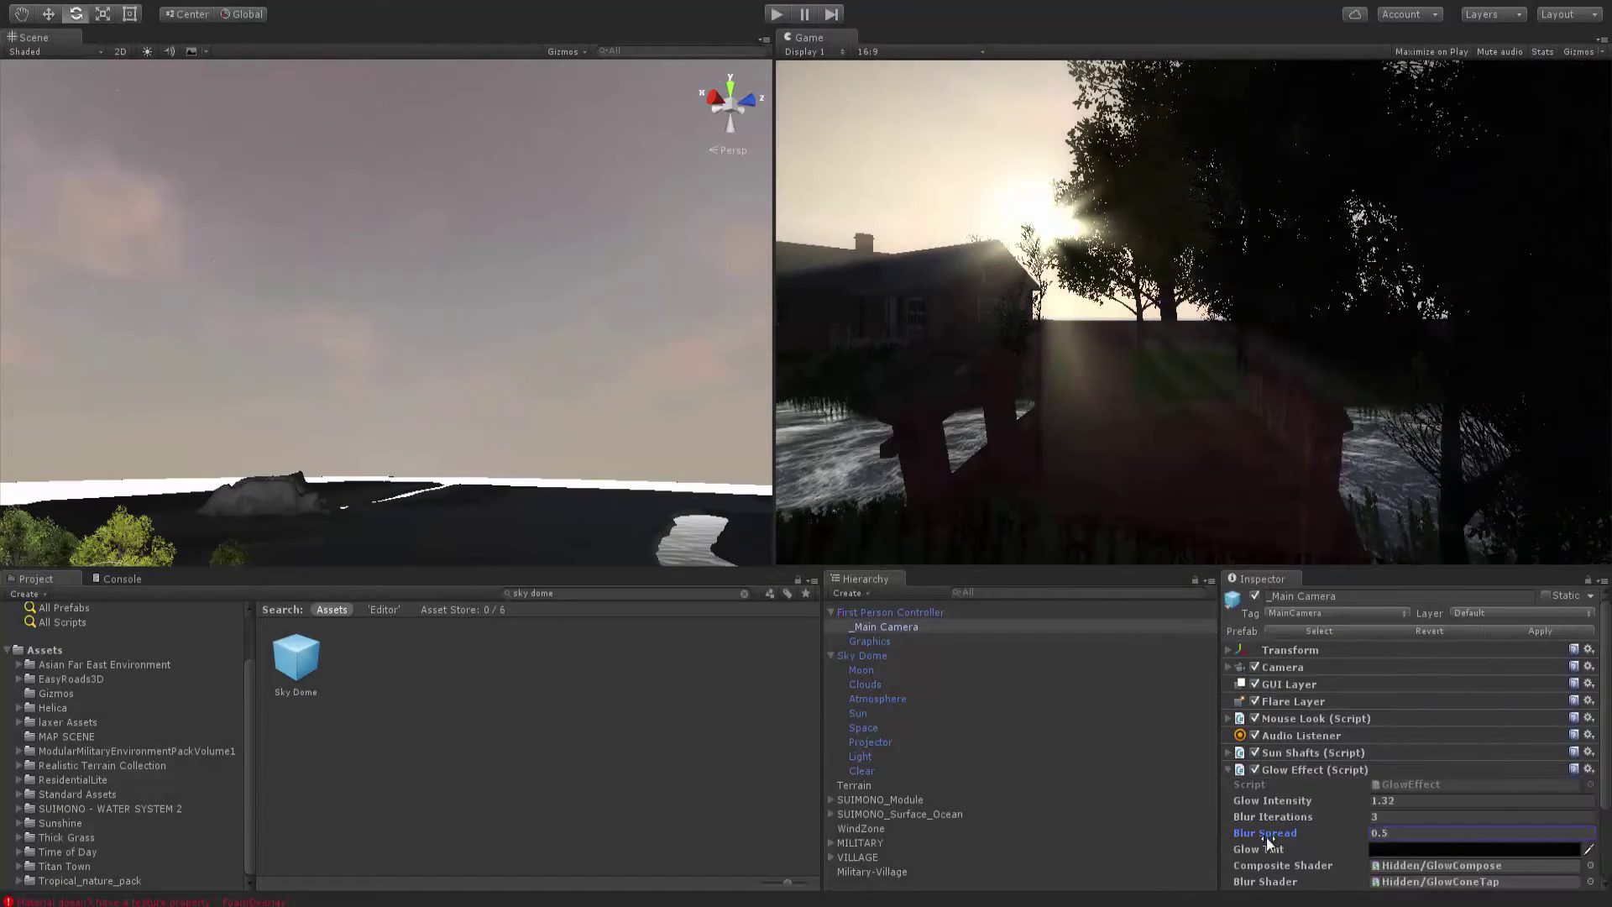
click(1259, 766)
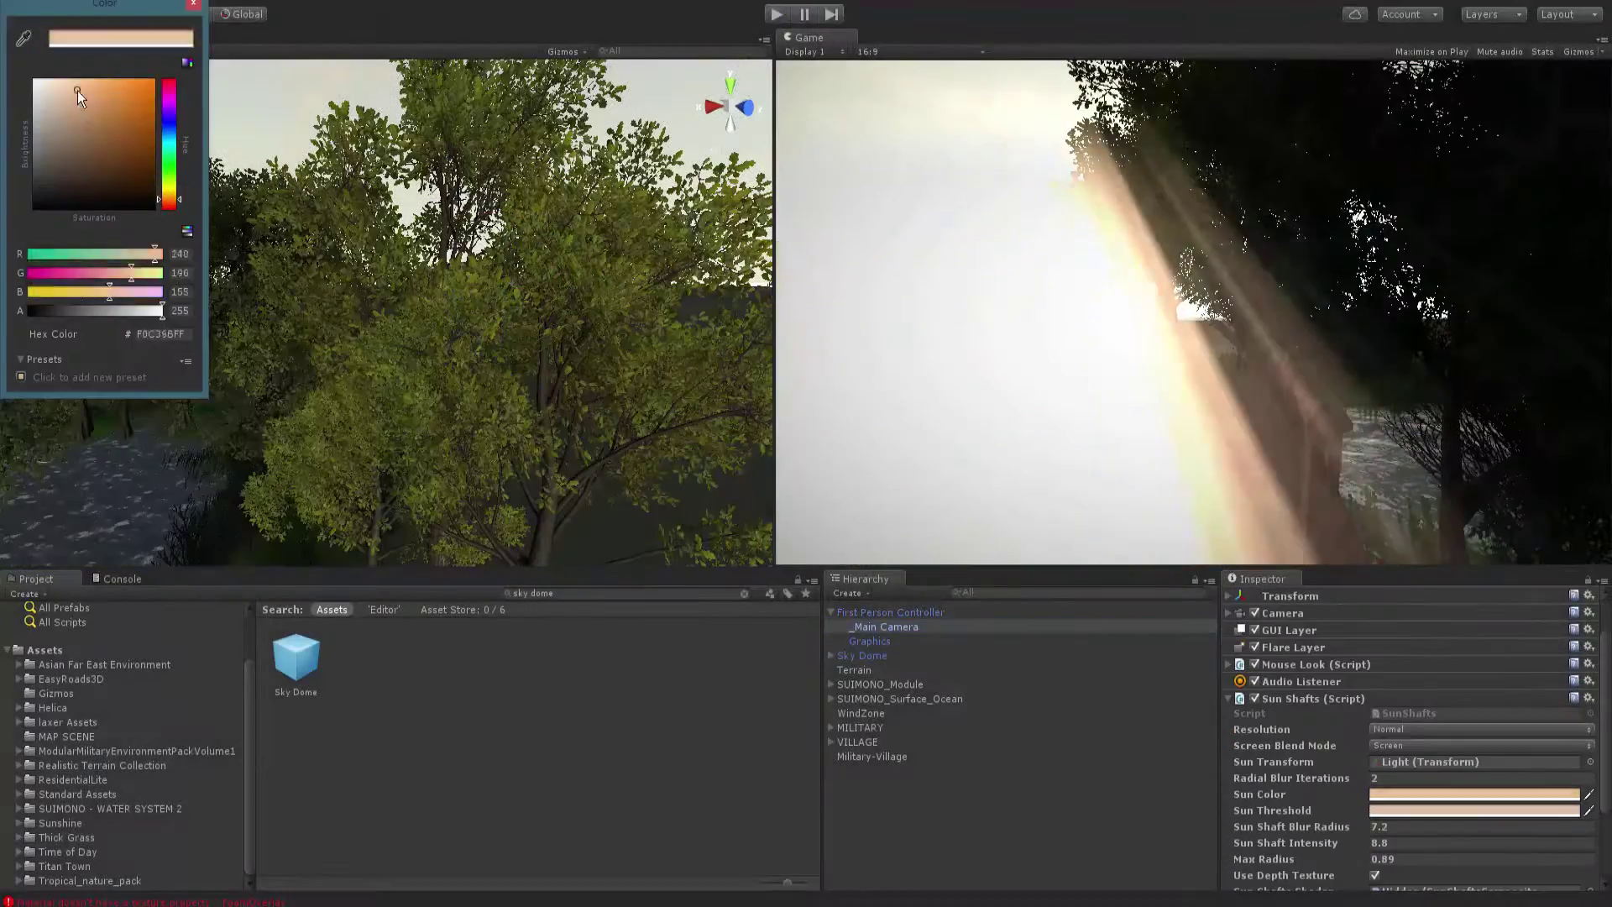
drag(1284, 858, 1336, 852)
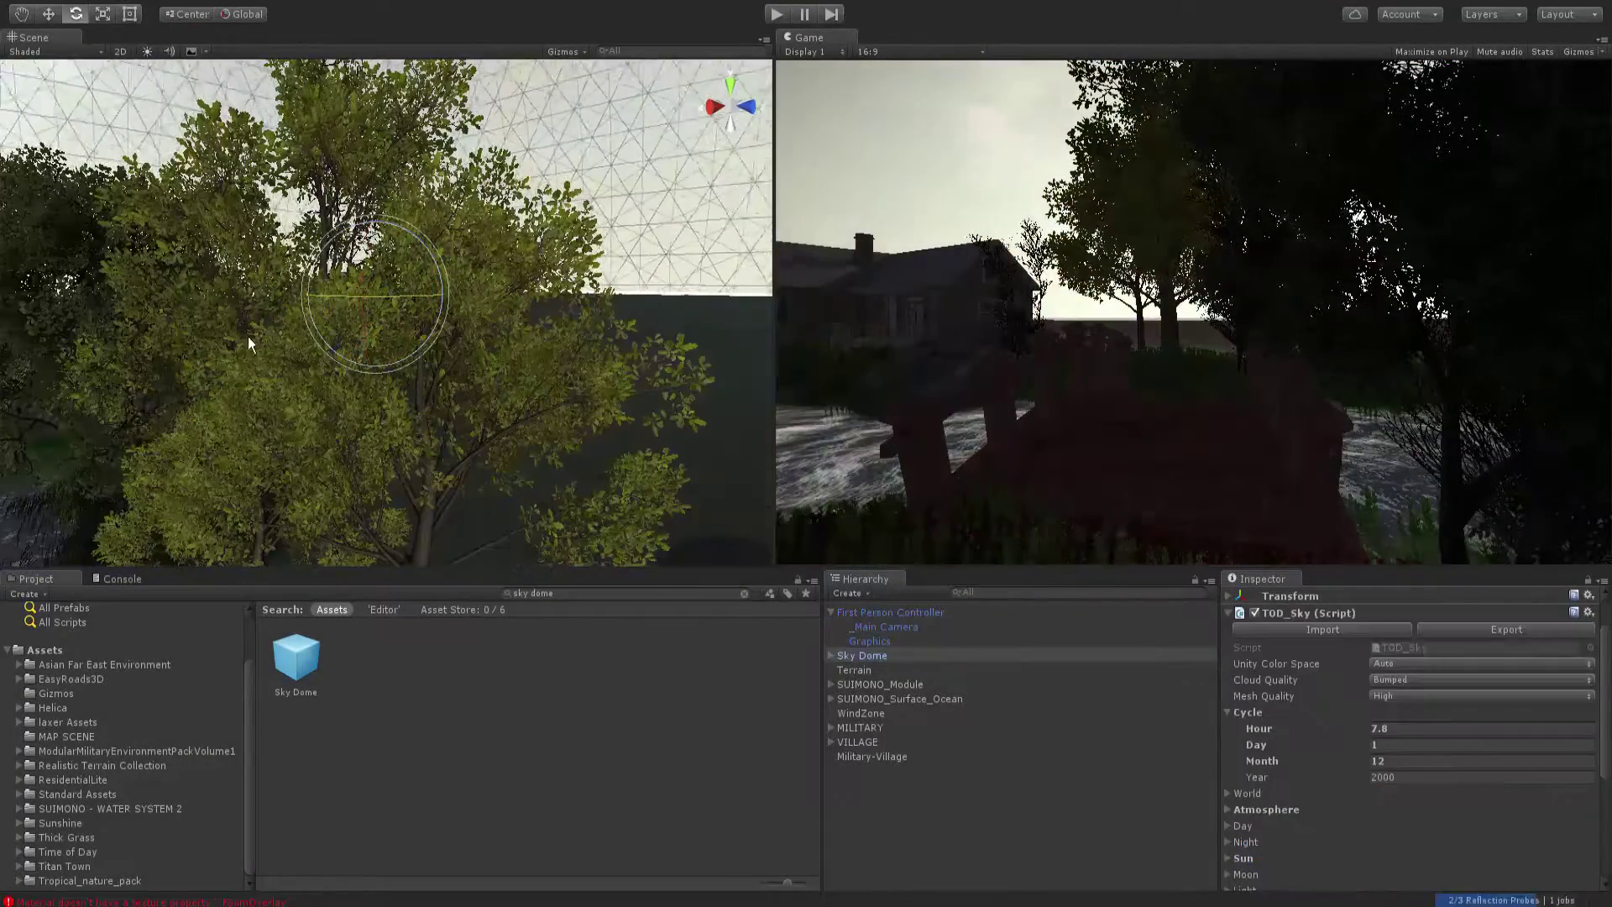
click(1264, 841)
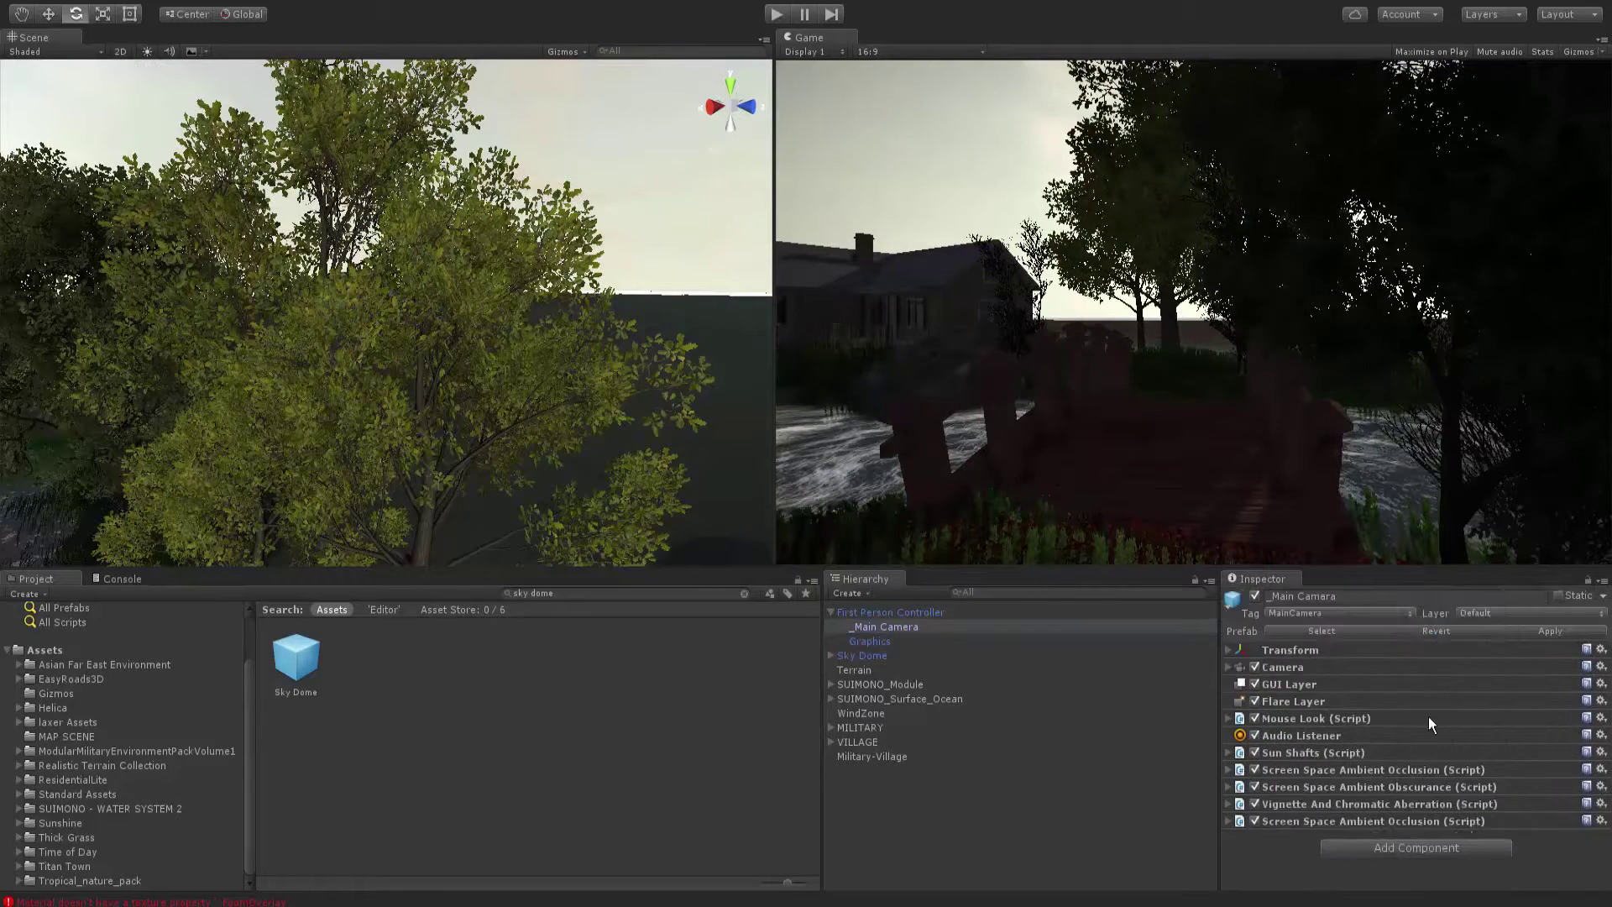
- Adjust the SSAO intensity, then add a Global Fog component to the main camera
click(1418, 831)
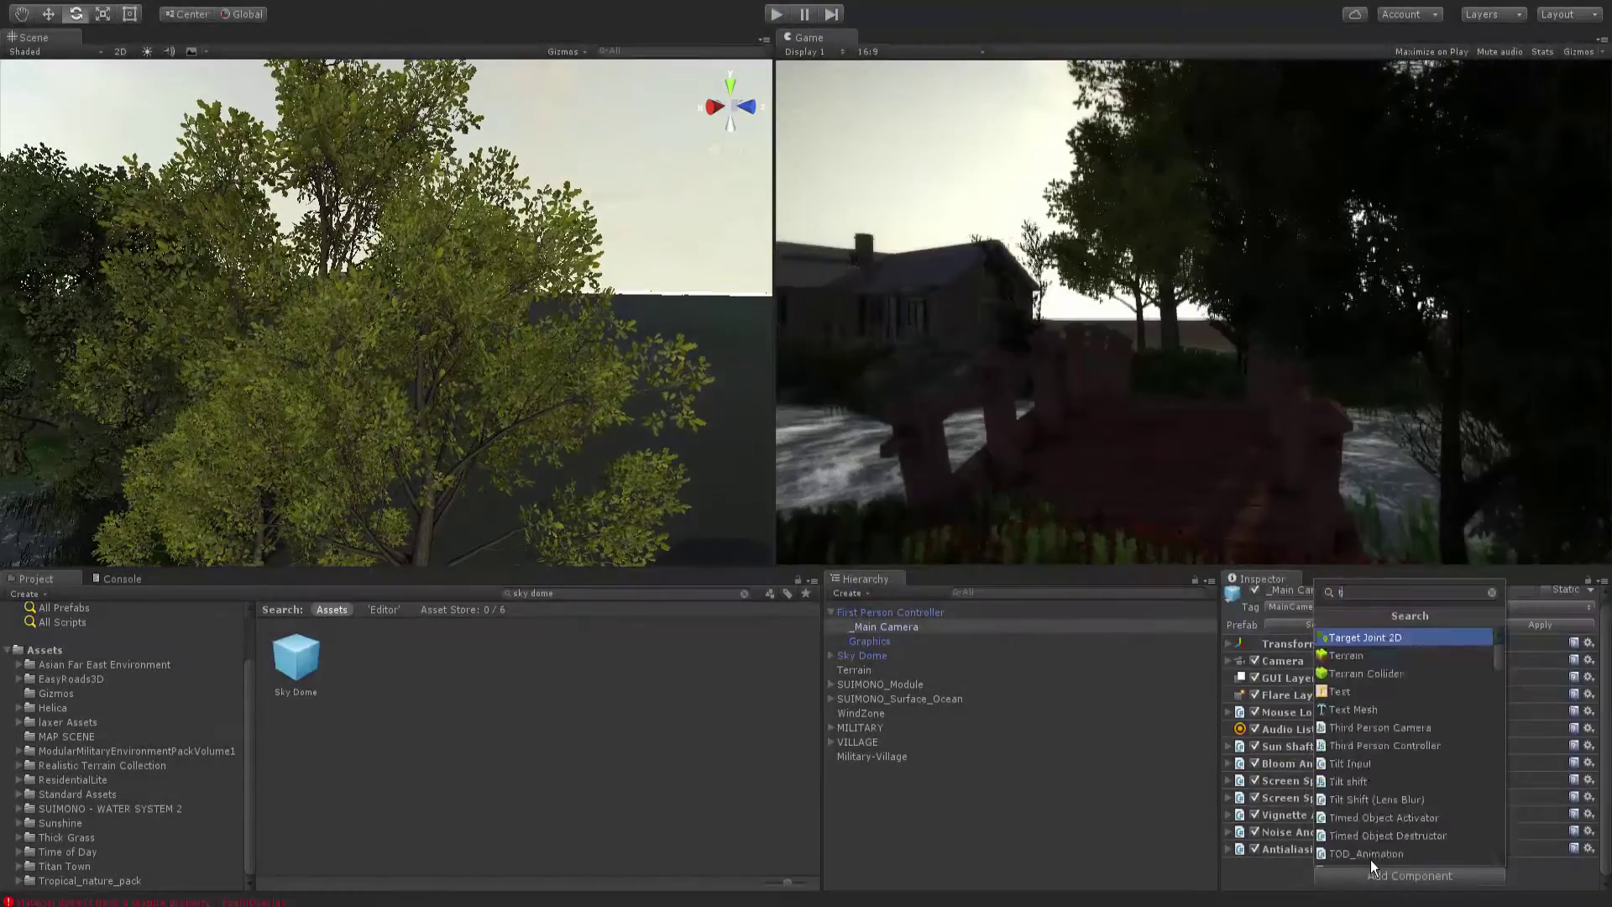
text(en)
click(1385, 875)
click(1293, 838)
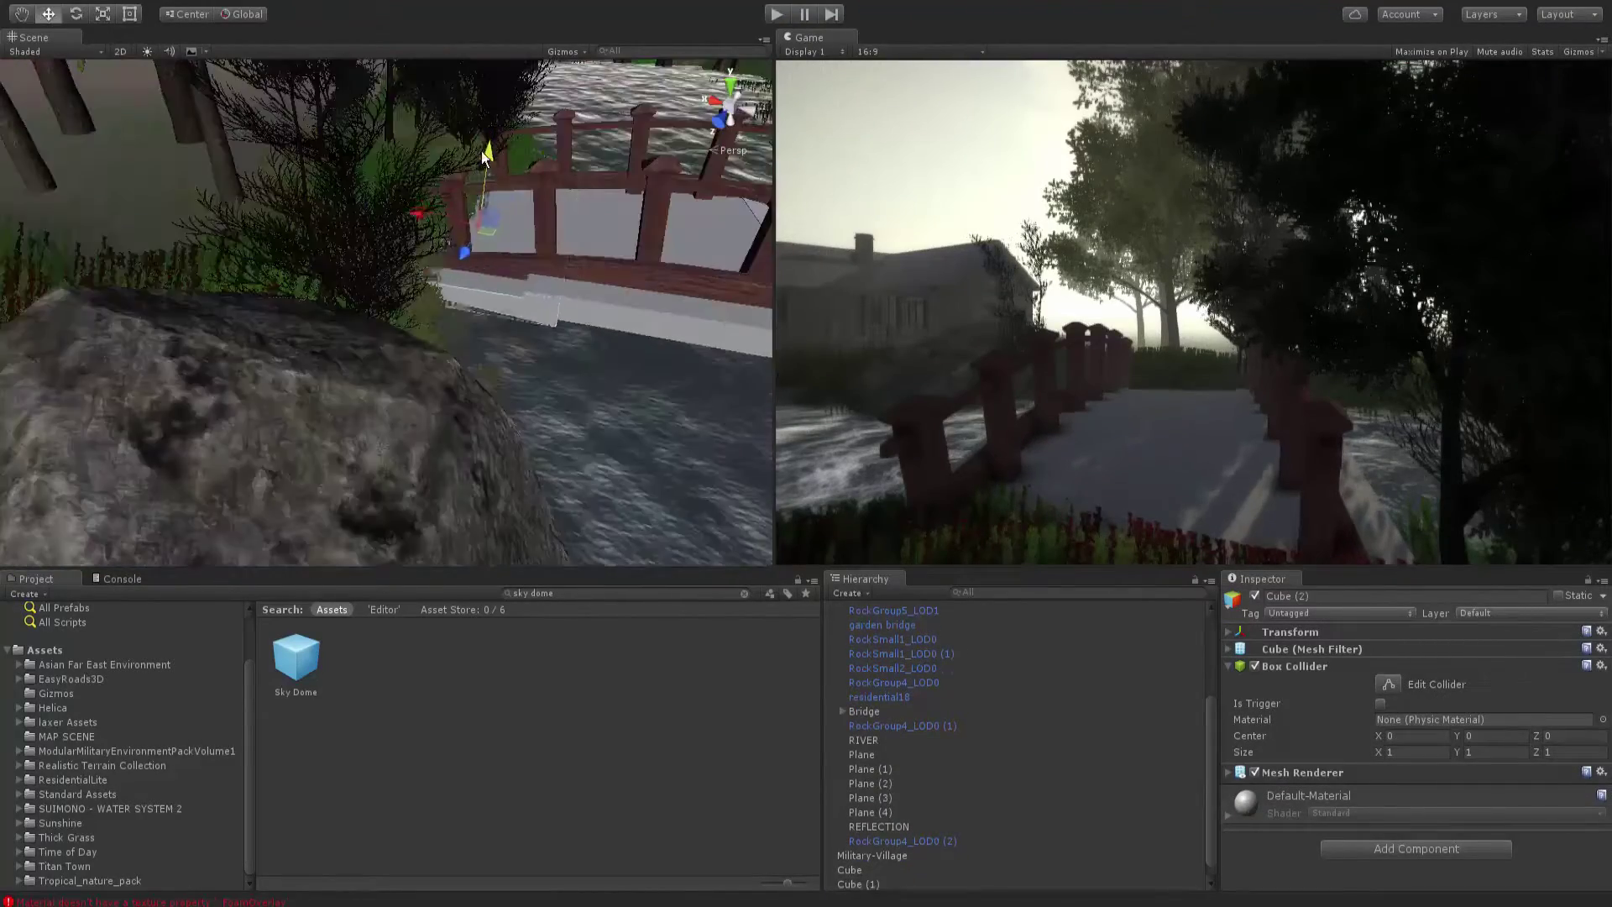
- Parent Cube, Cube (1) and Cube (2) under garden bridge, then play and orbit to check the water
drag(856, 870, 913, 619)
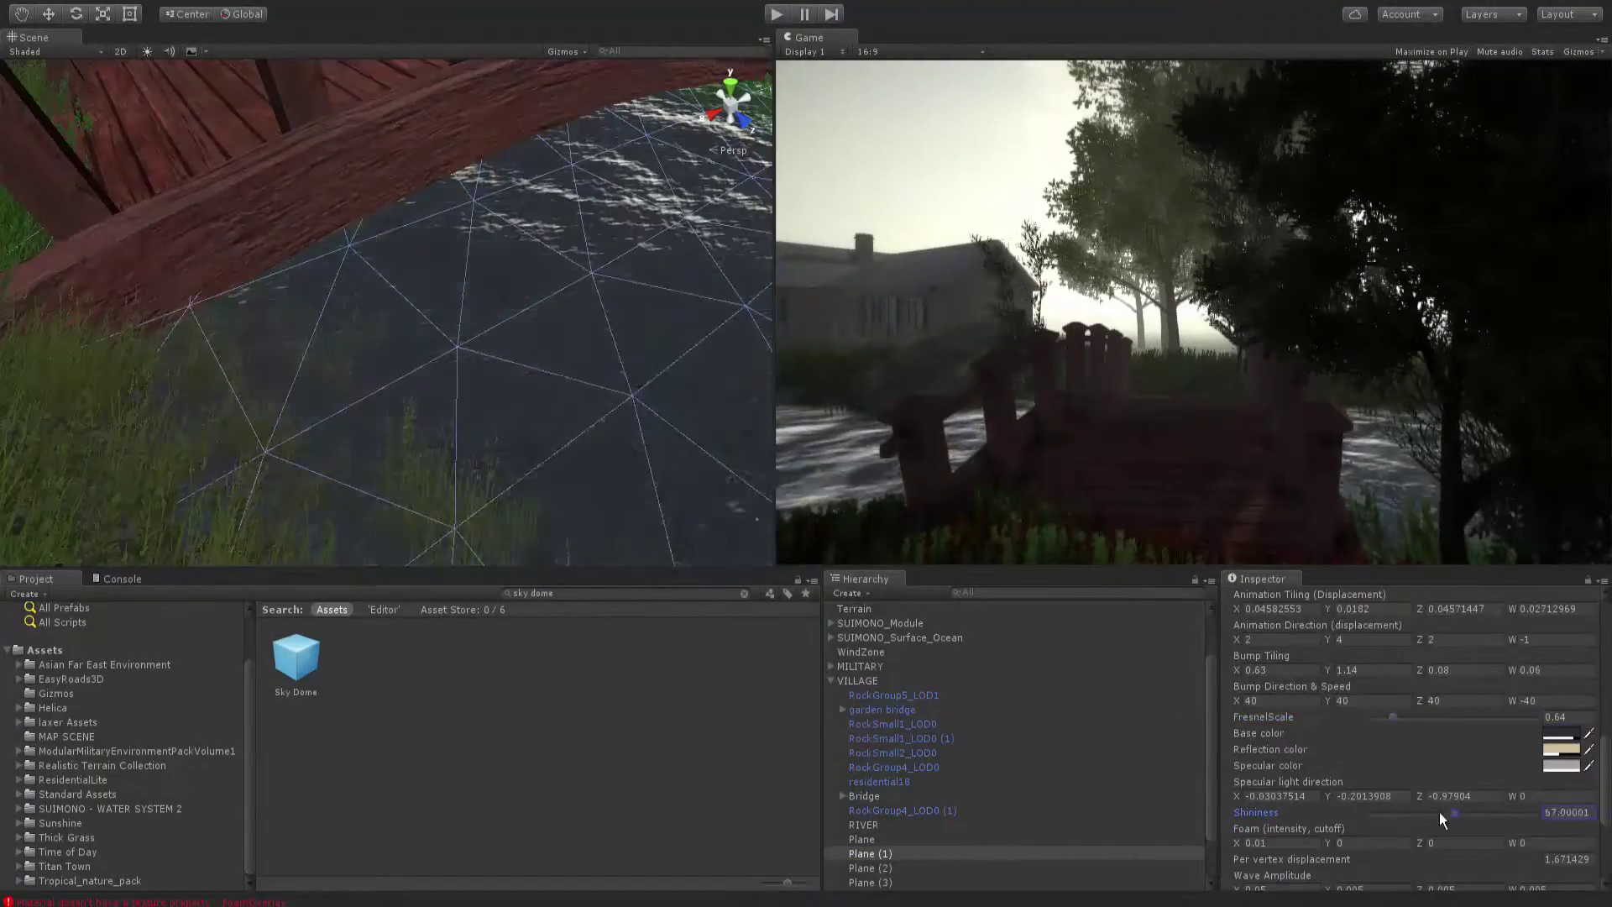
key(ctrl+p)
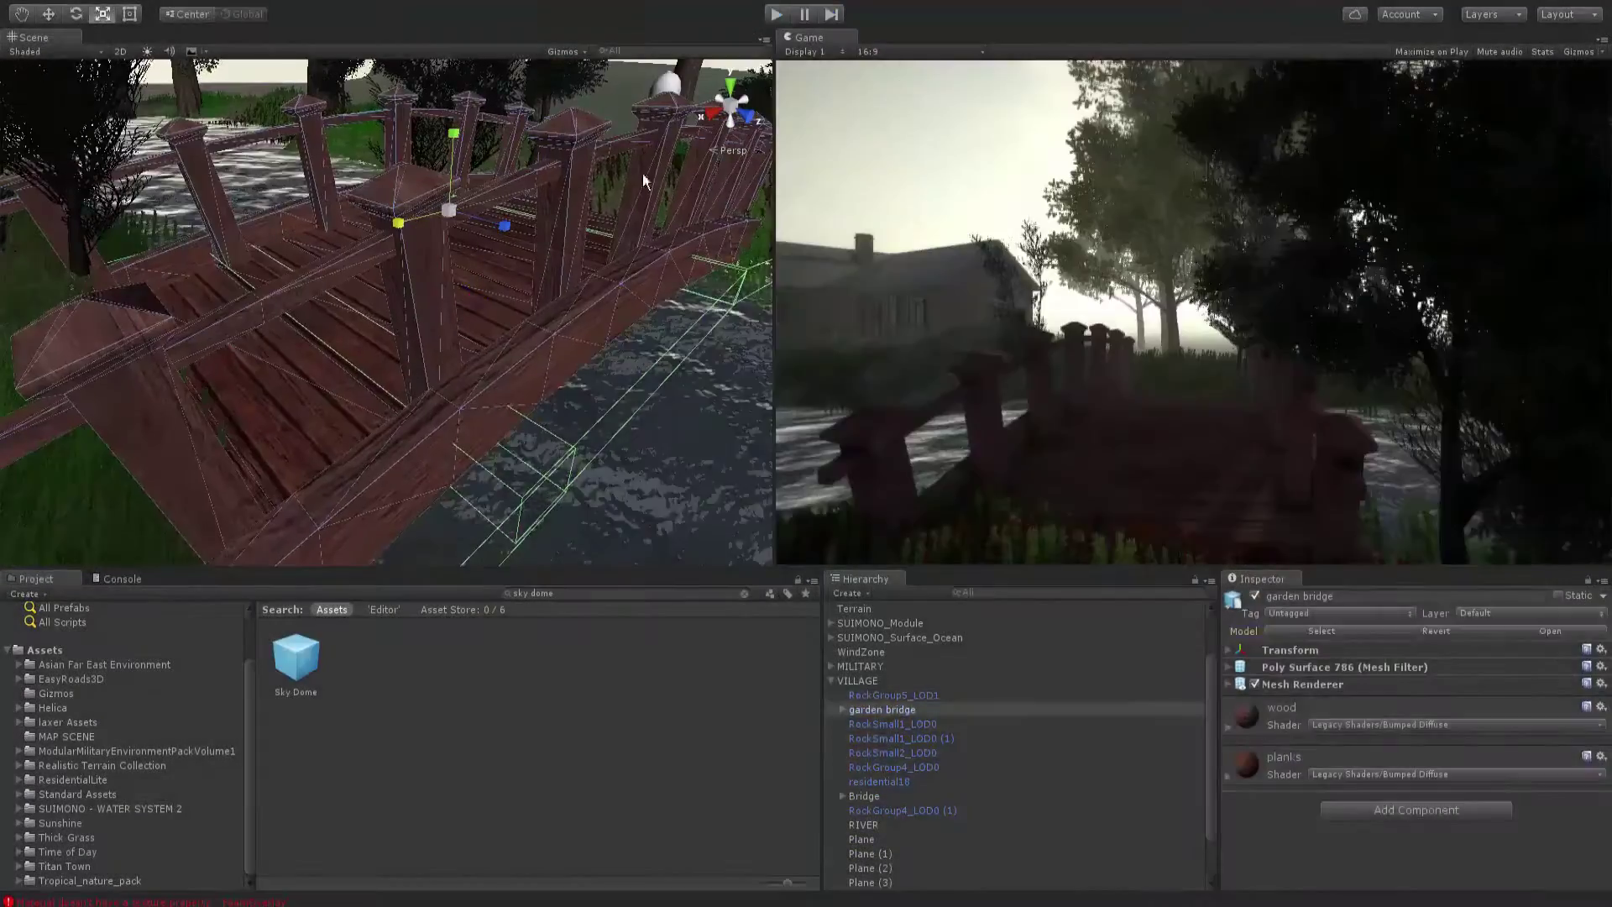
right_drag(459, 319, 789, 364)
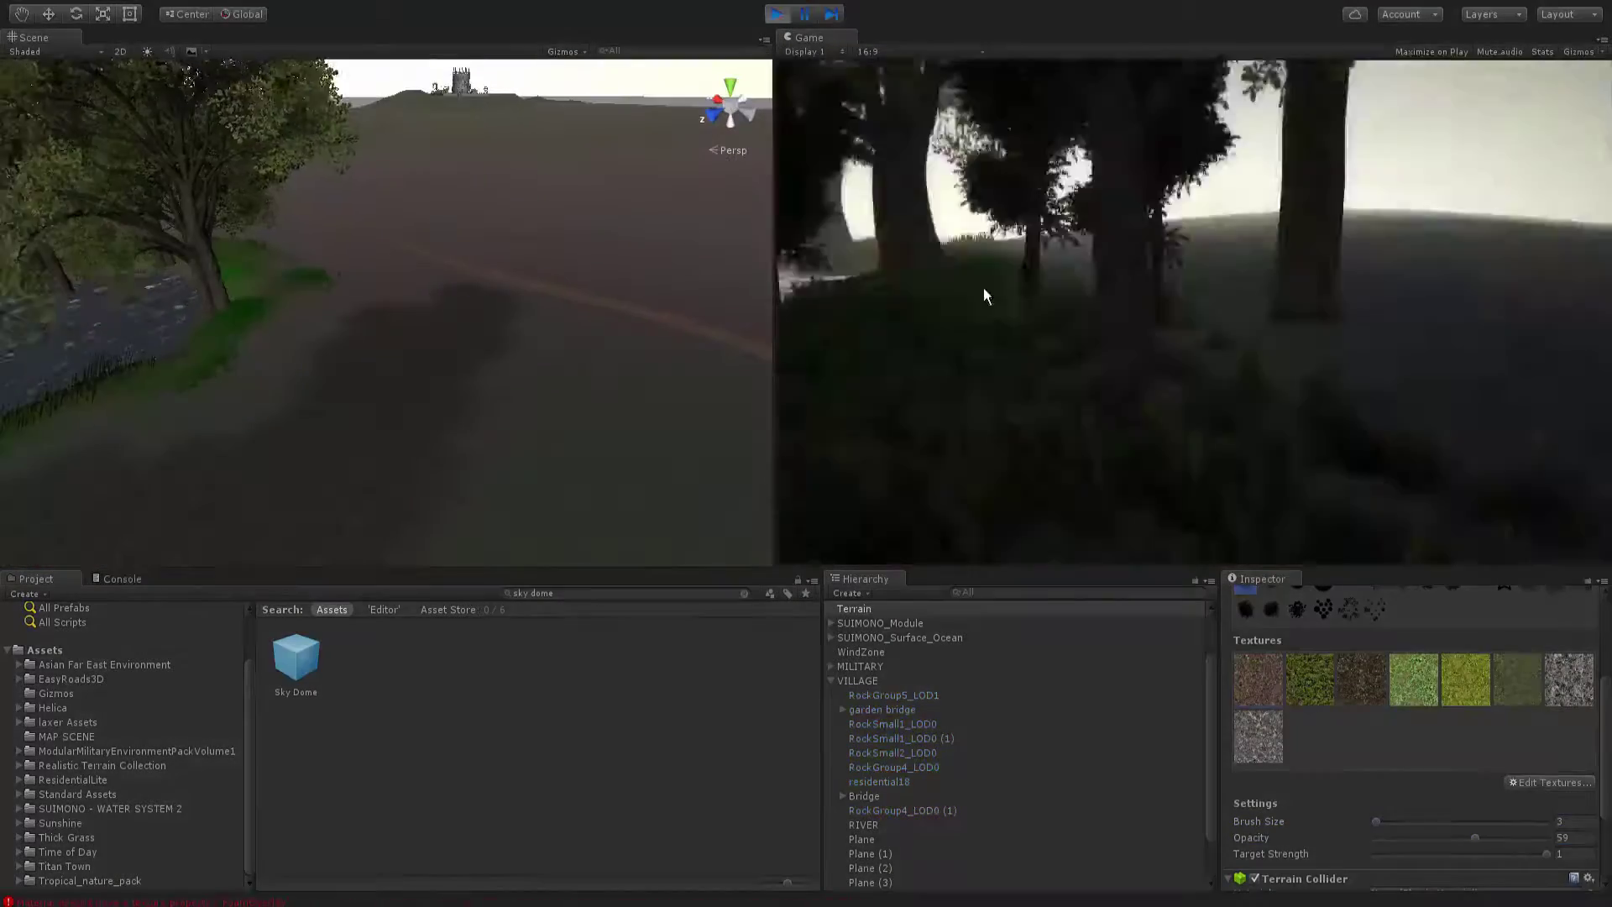
- Select the Military-Village road and drop the residential6 house prefab into the scene
click(579, 315)
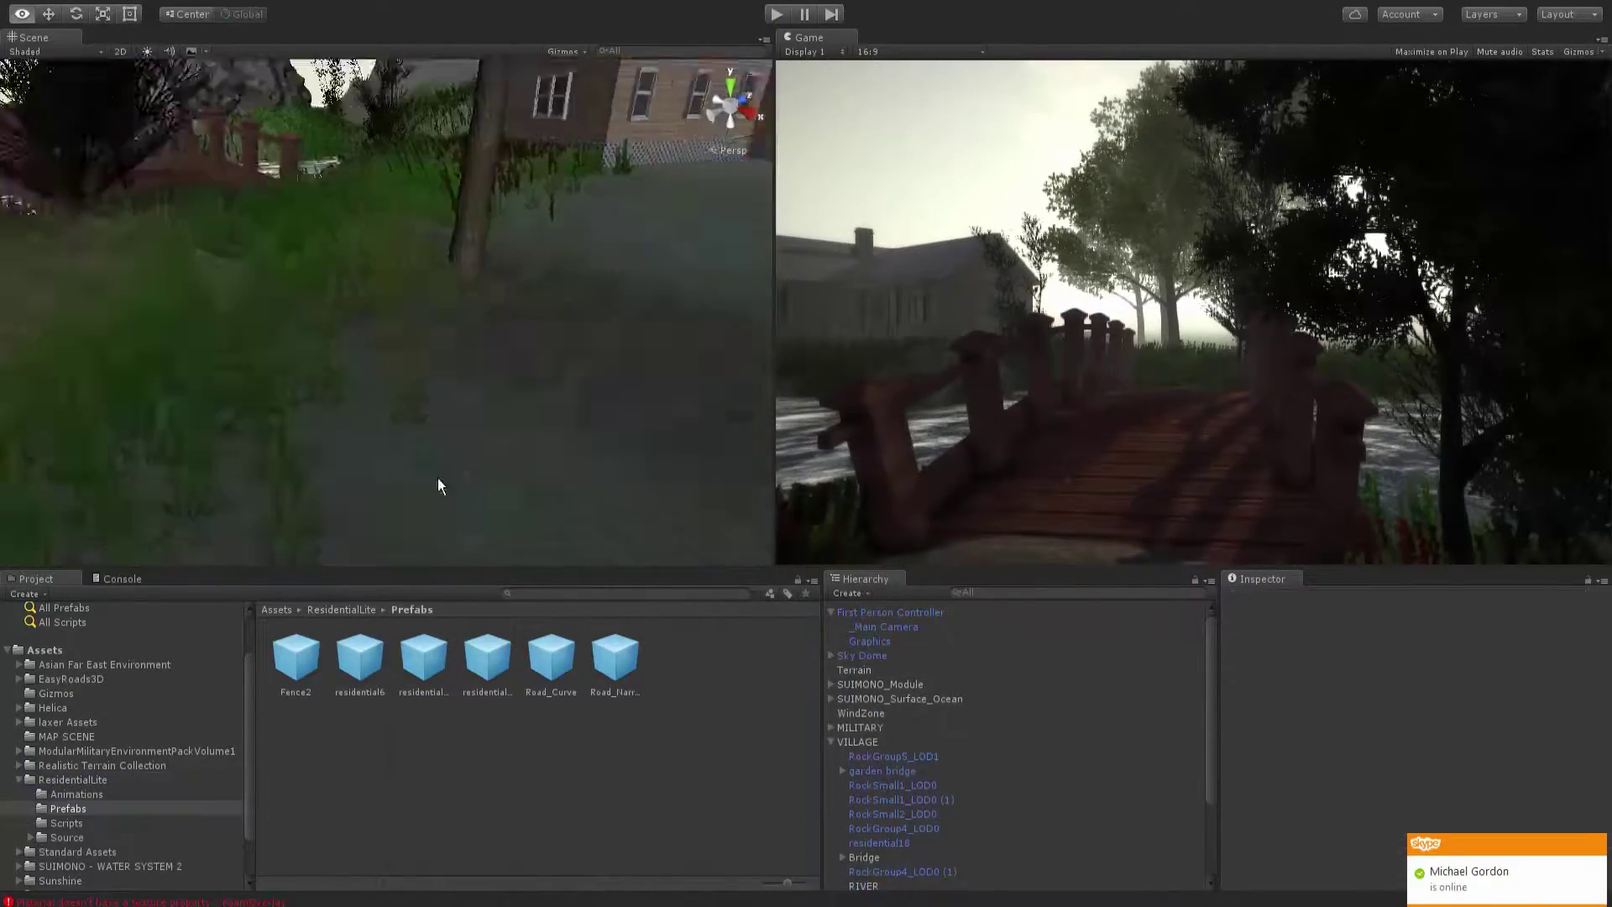
drag(479, 382, 437, 477)
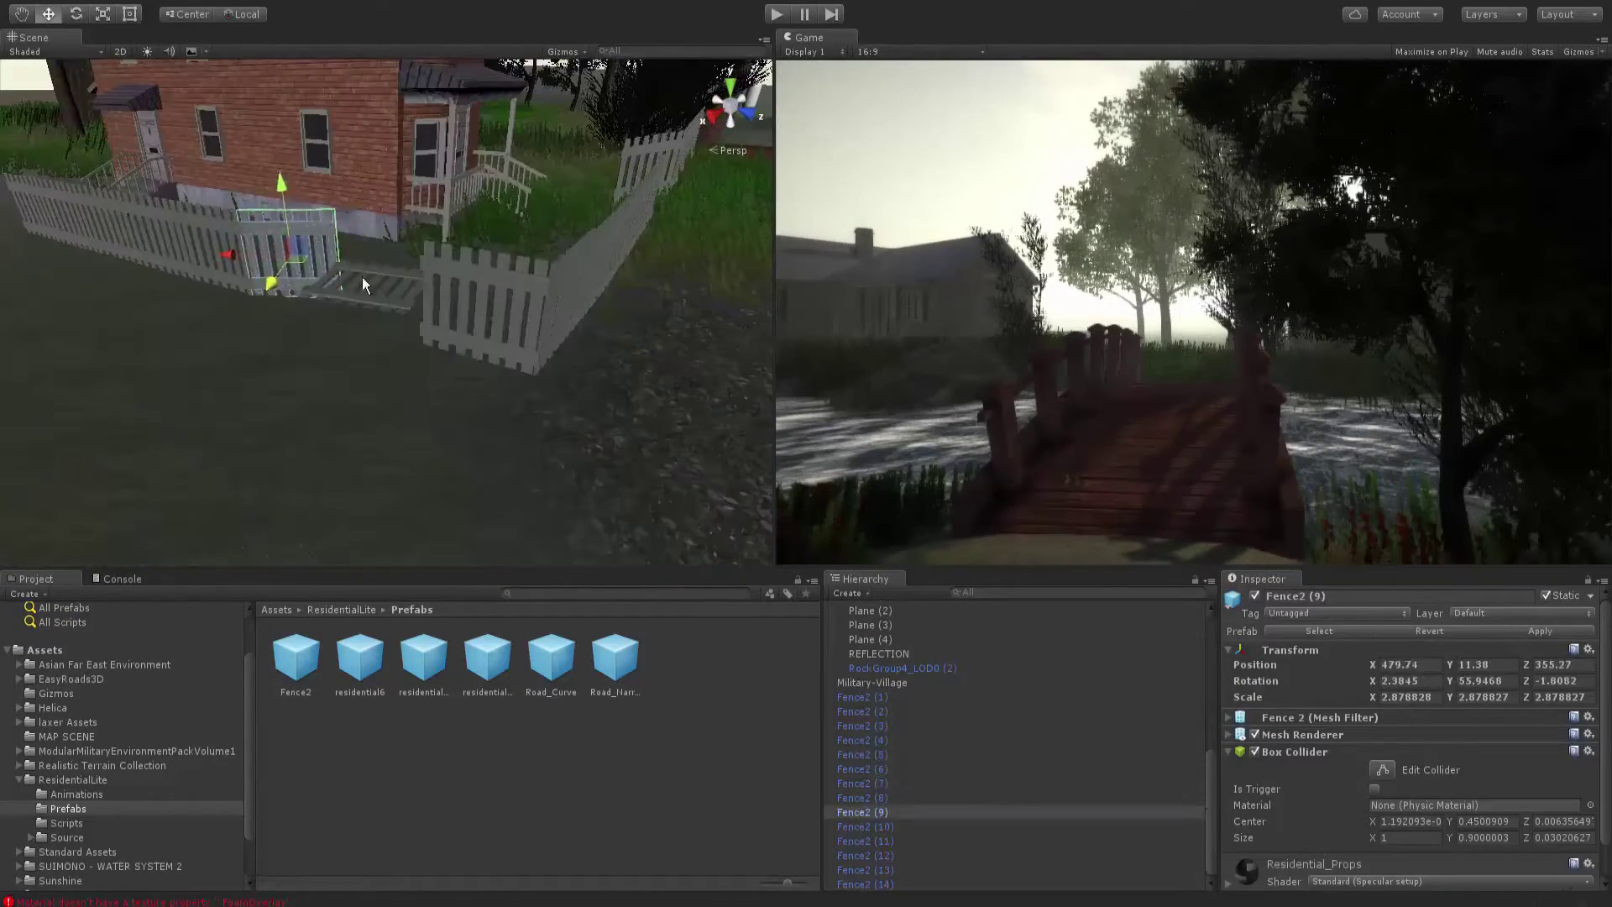
- Select the Terrain and orbit the Scene view closer to the ground
click(363, 284)
alt+drag(362, 283, 509, 349)
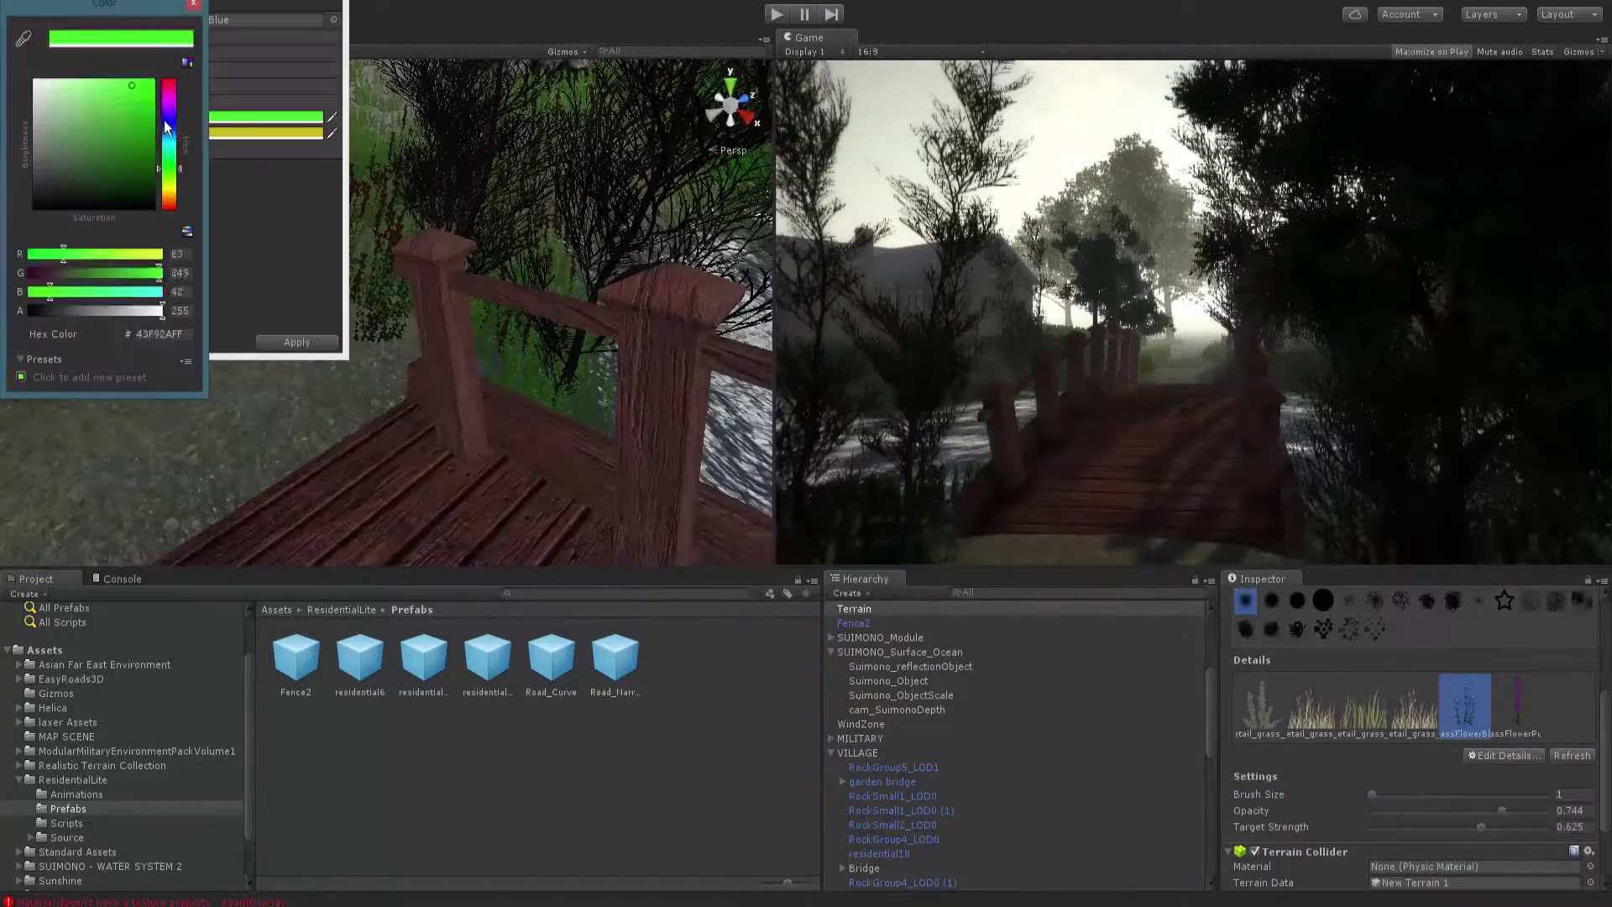
- Play and fly over the houses, trees and water, then parent the Fence2 pieces under residential6
key(ctrl+p)
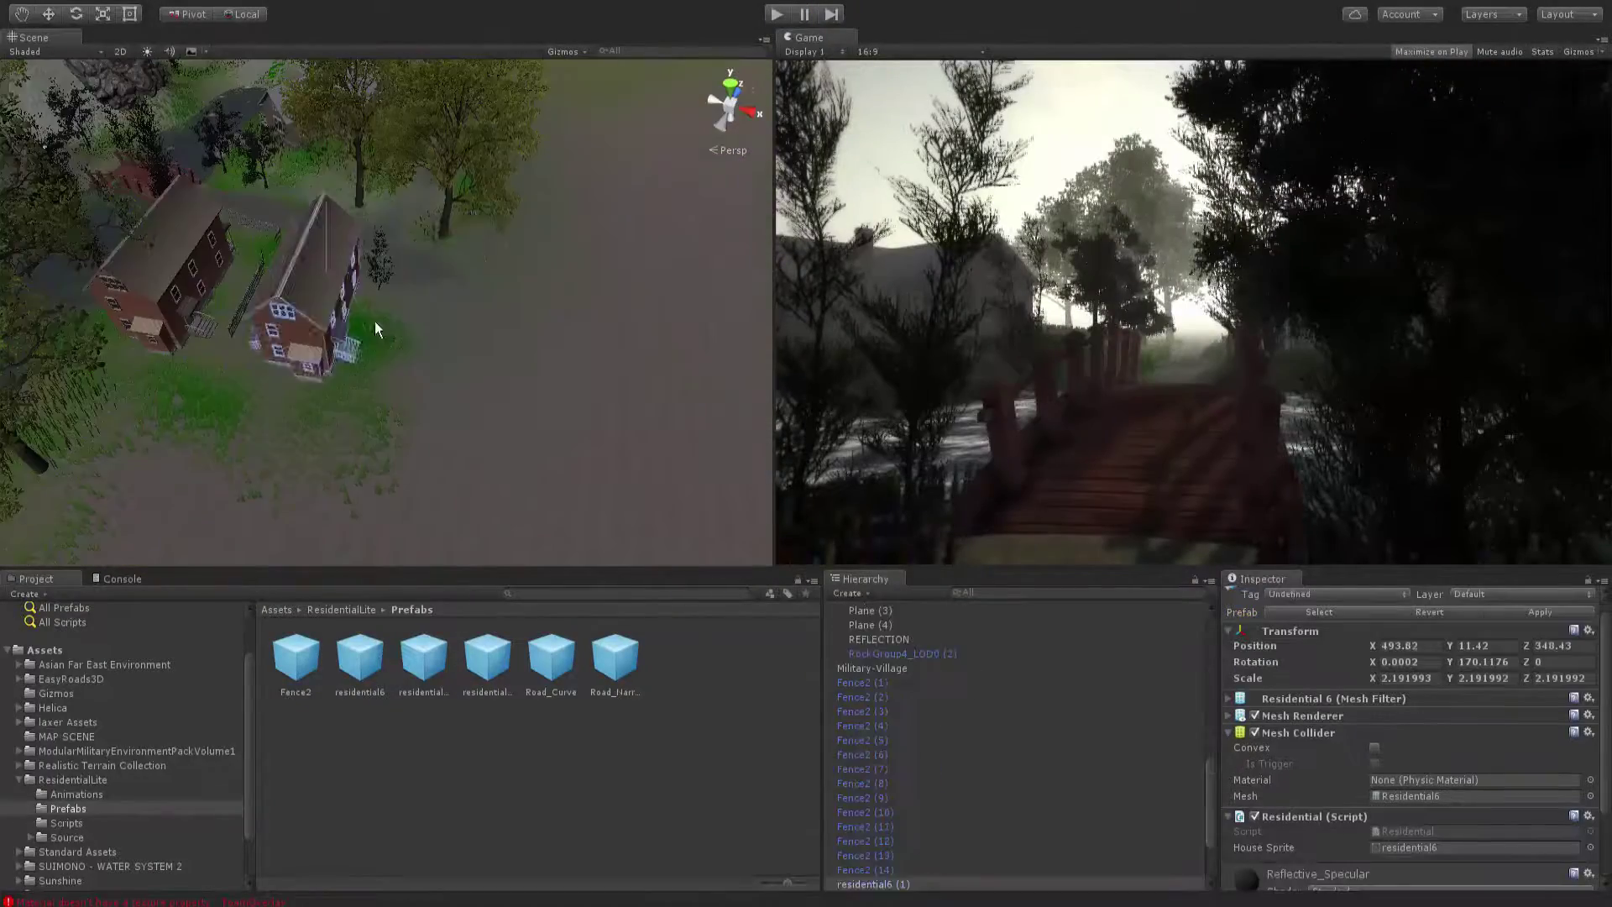
right_drag(194, 334, 511, 346)
click(511, 346)
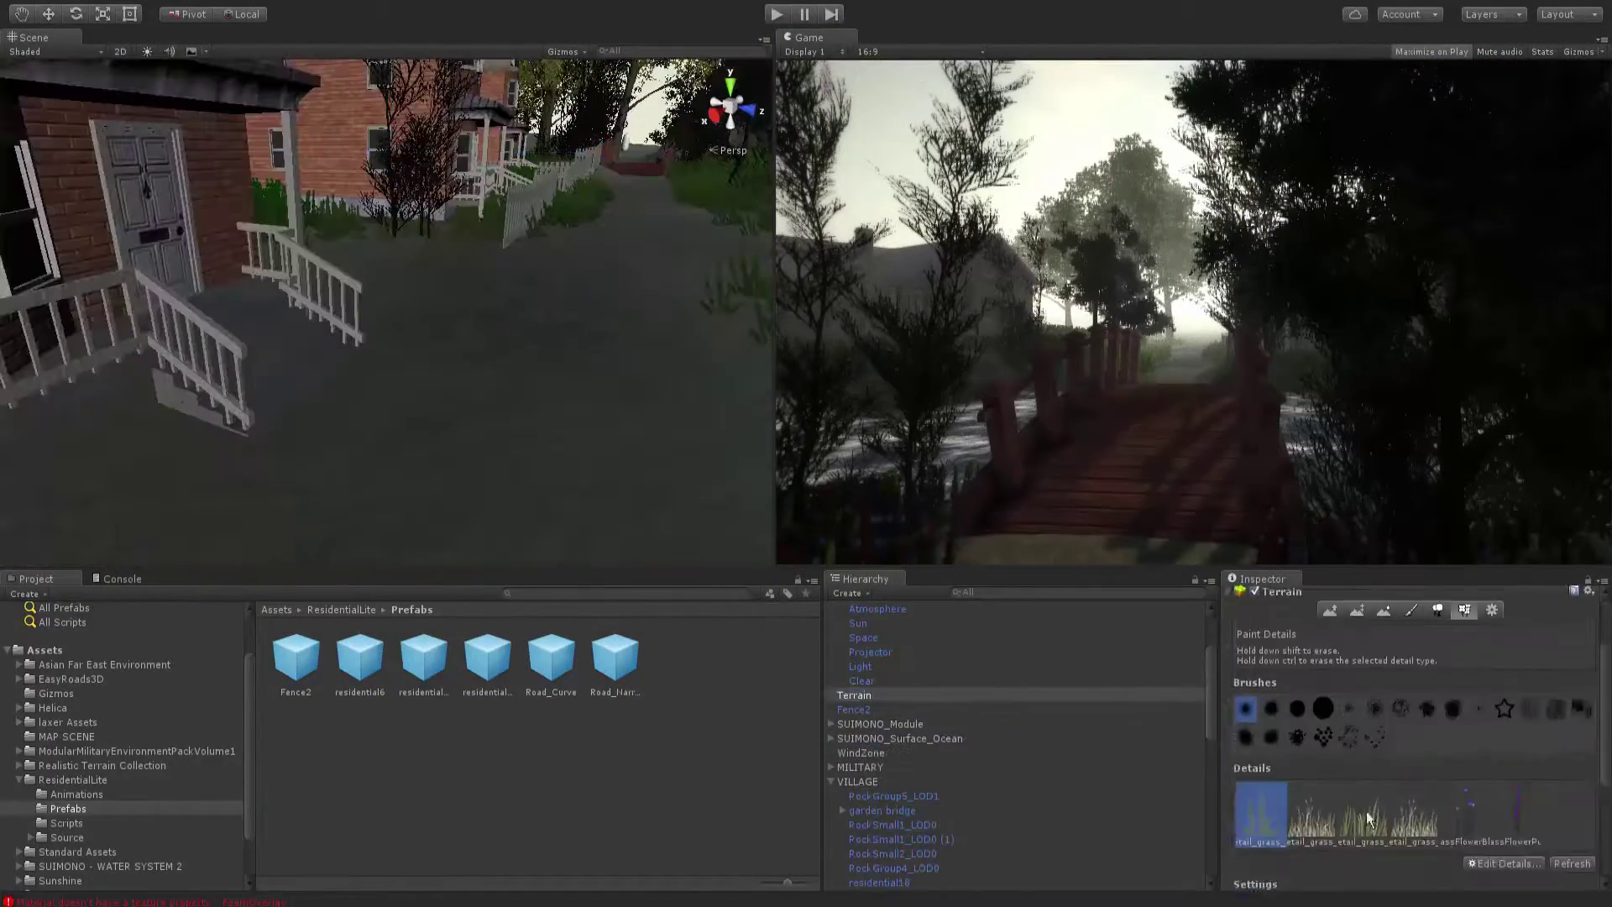
scroll(1367, 819, down, 3)
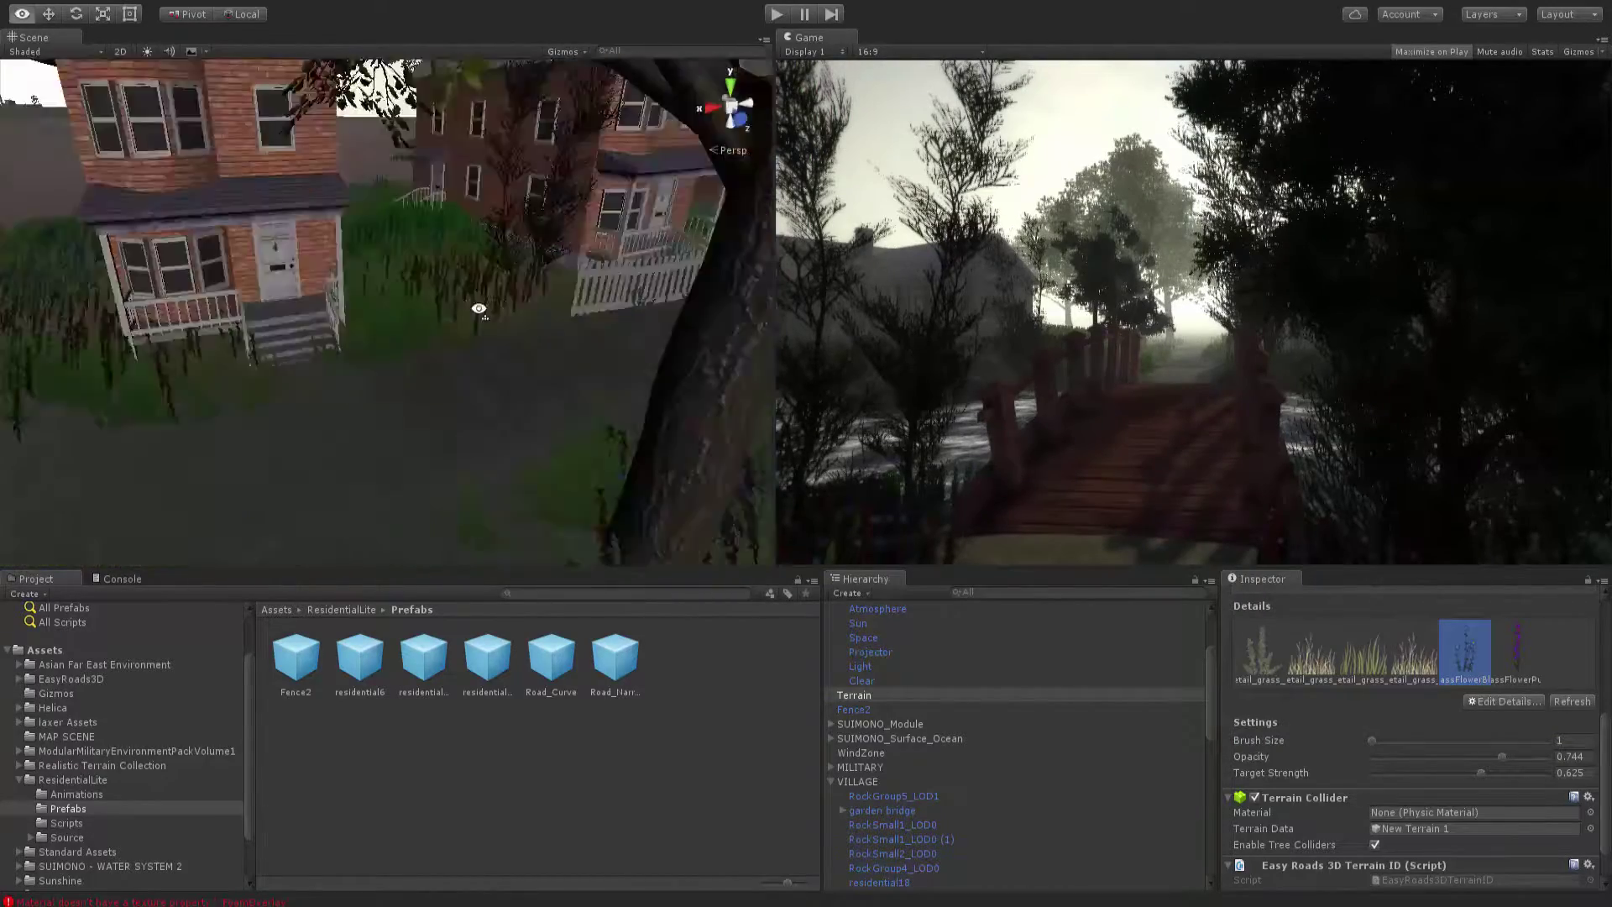
scroll(1430, 669, up, 3)
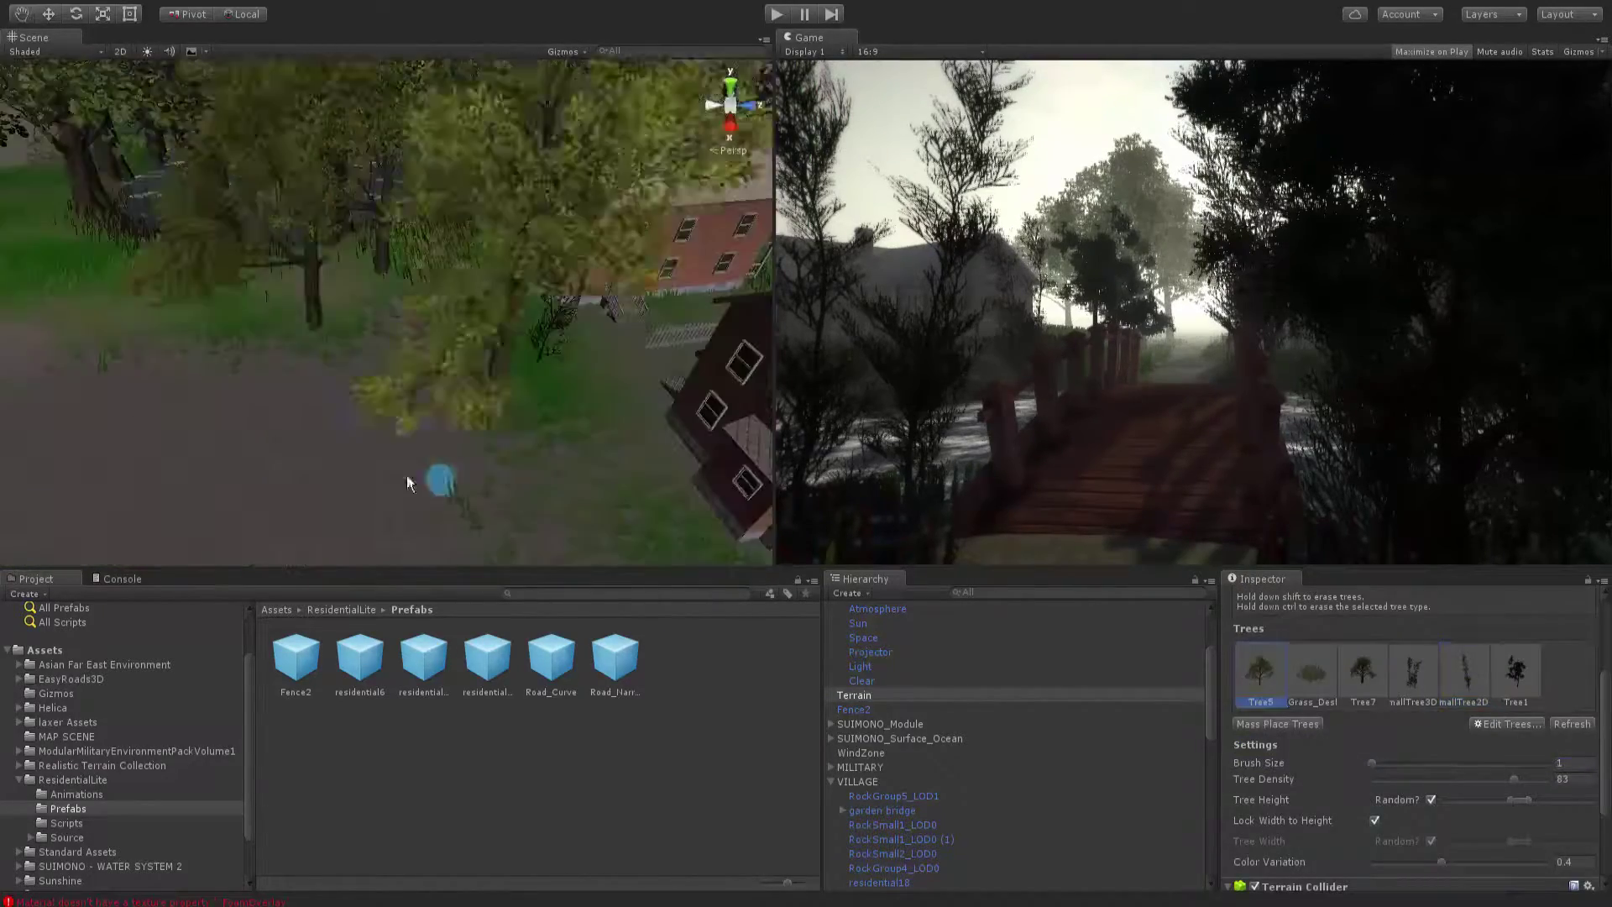
right_drag(407, 475, 99, 243)
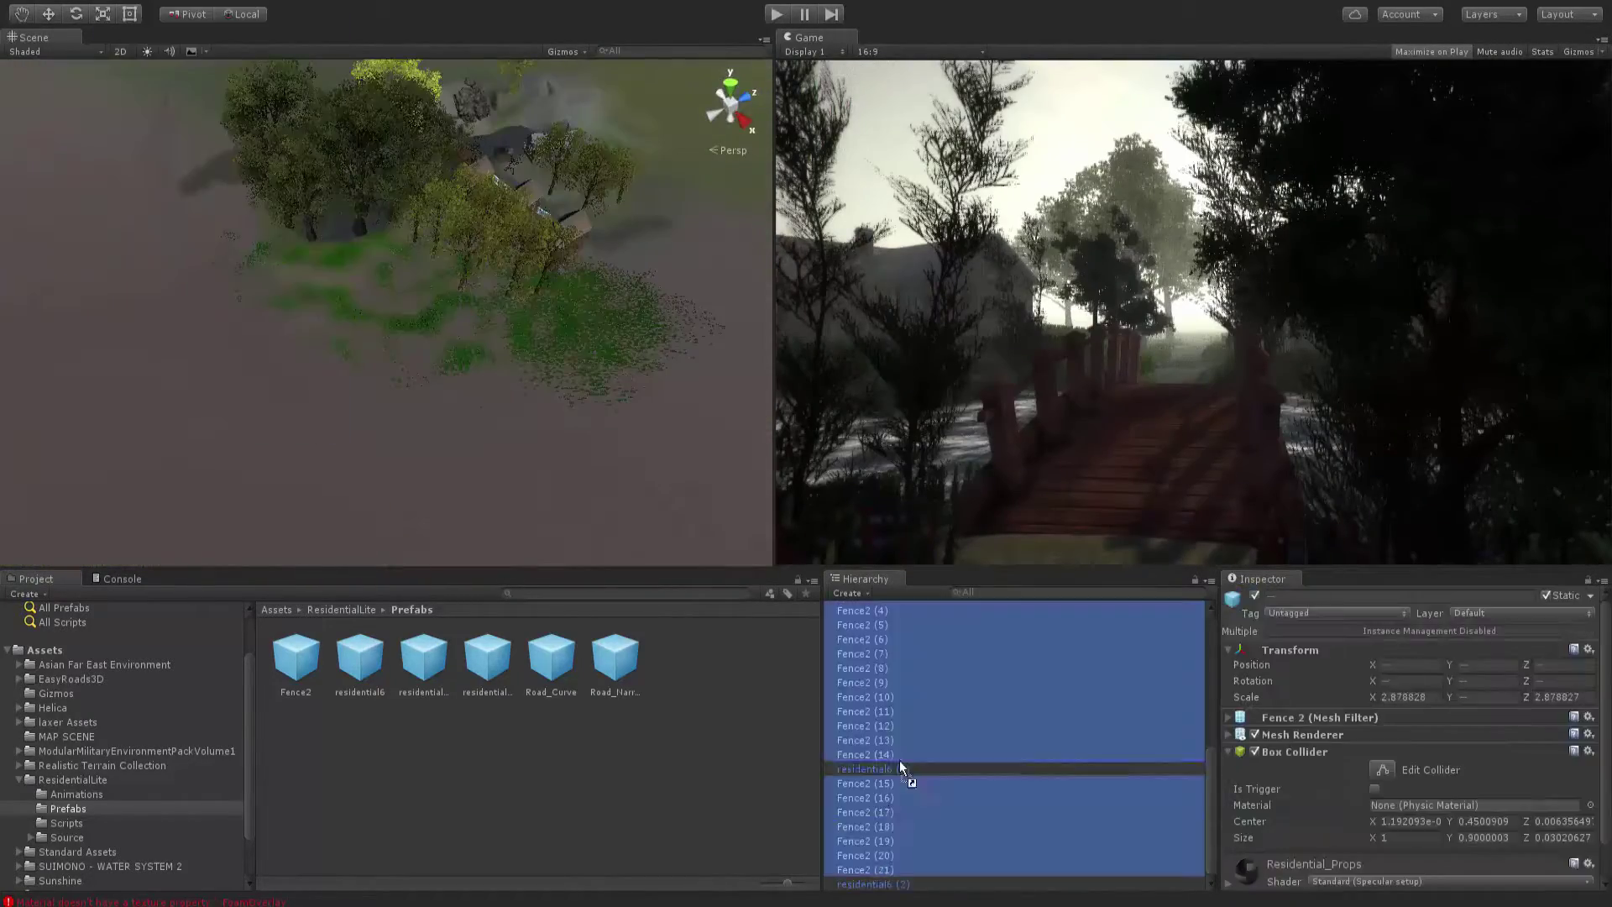
drag(899, 766, 894, 769)
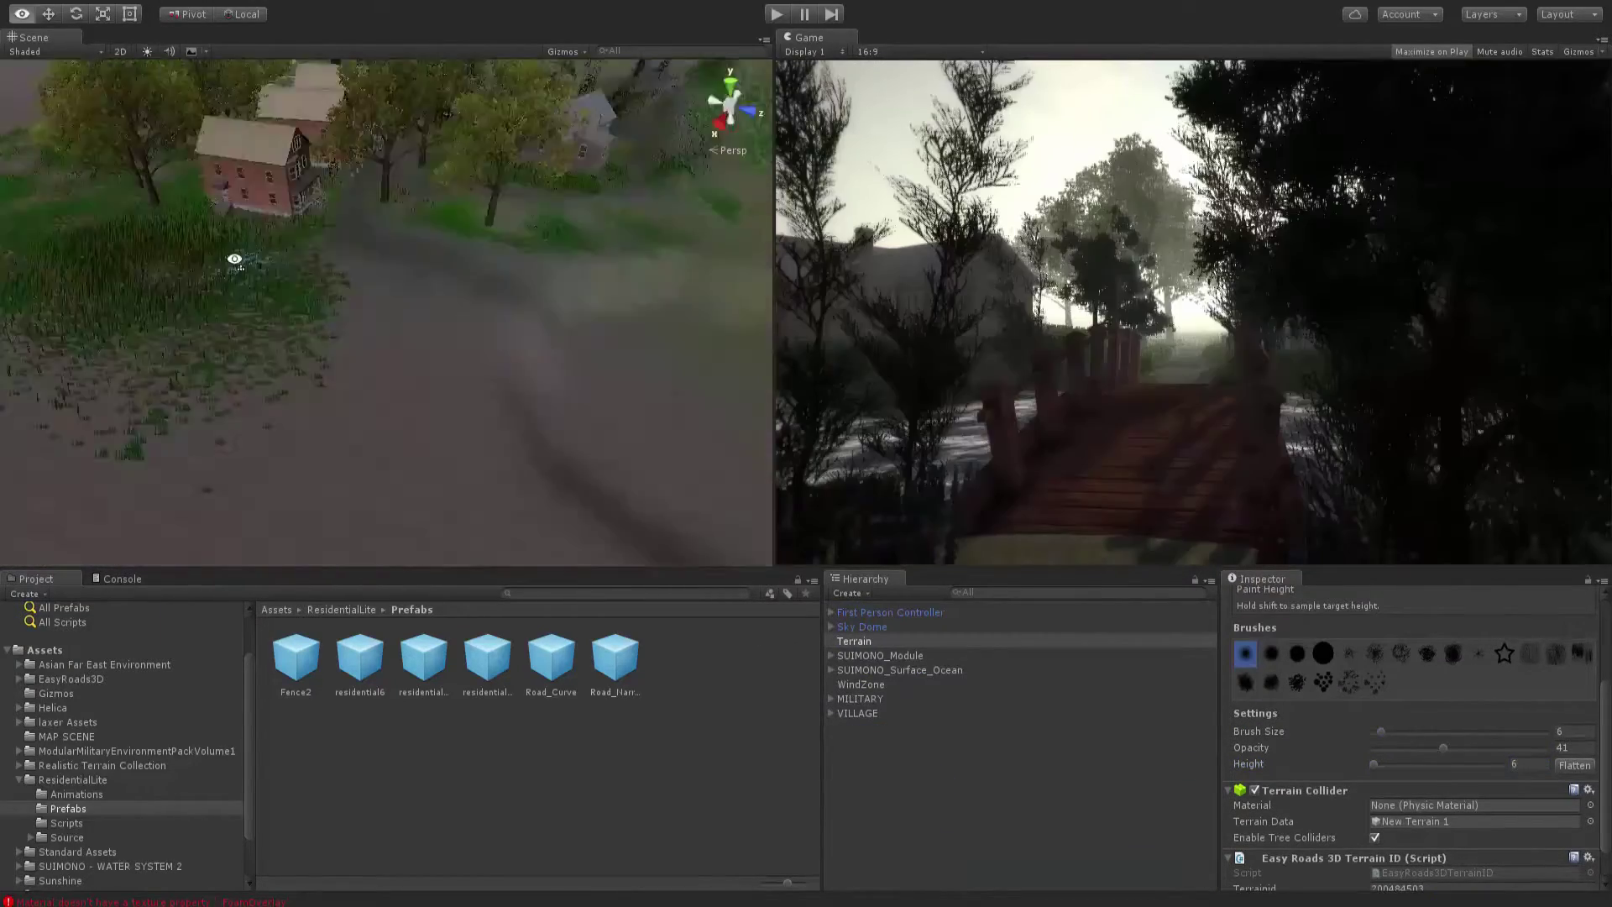
- Orbit the view to a new angle beside the fence and start the scene playing
alt+drag(234, 259, 280, 175)
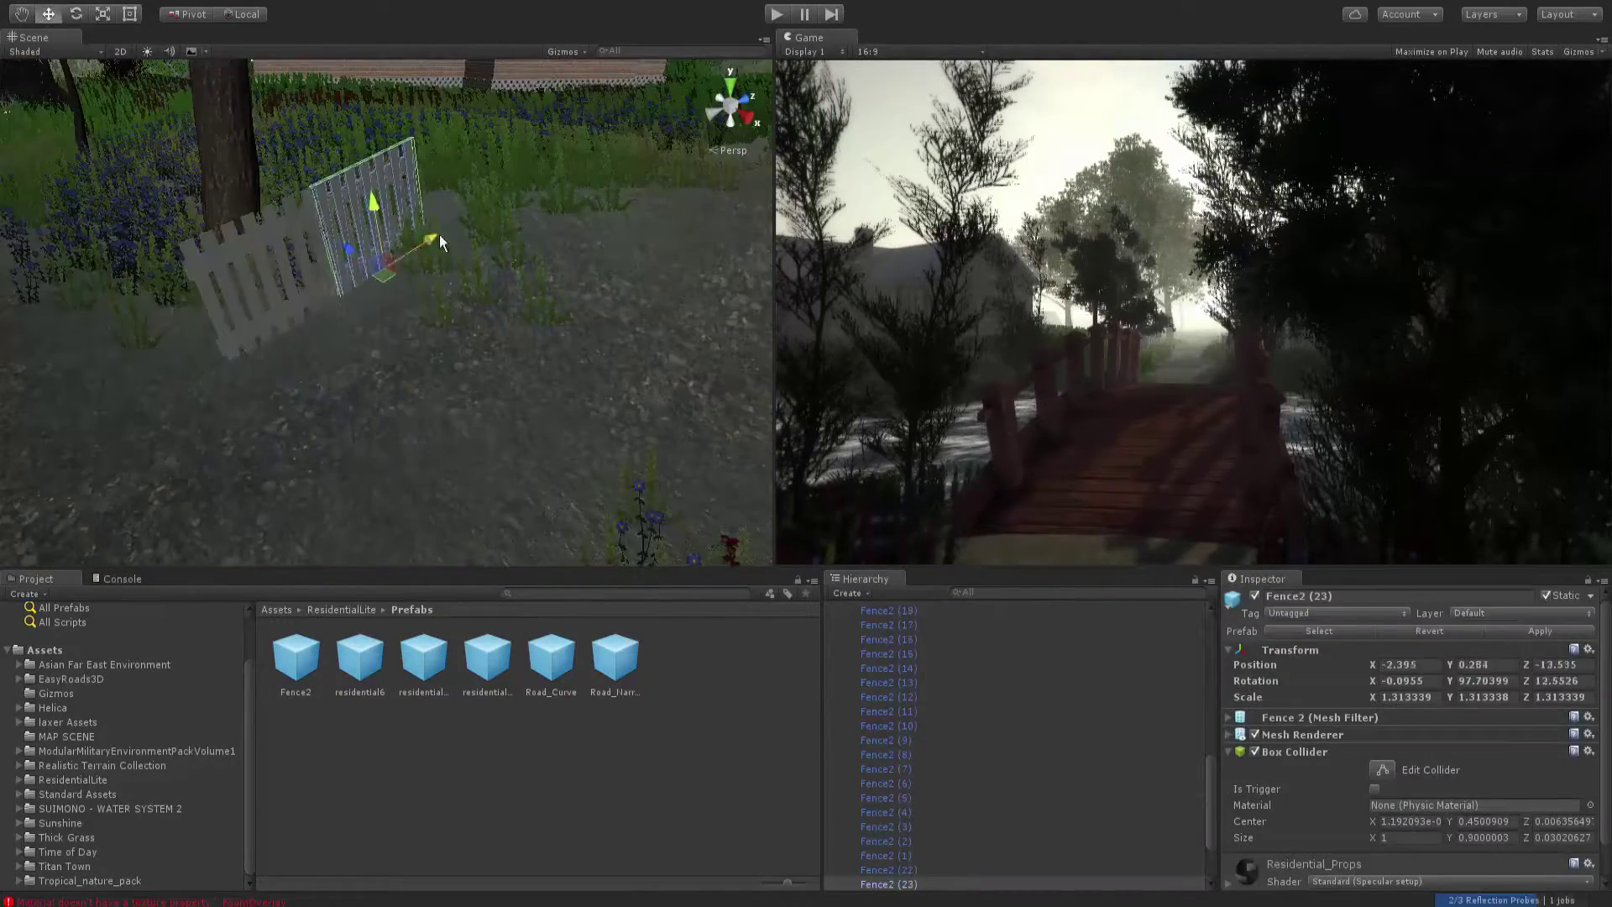
click(777, 14)
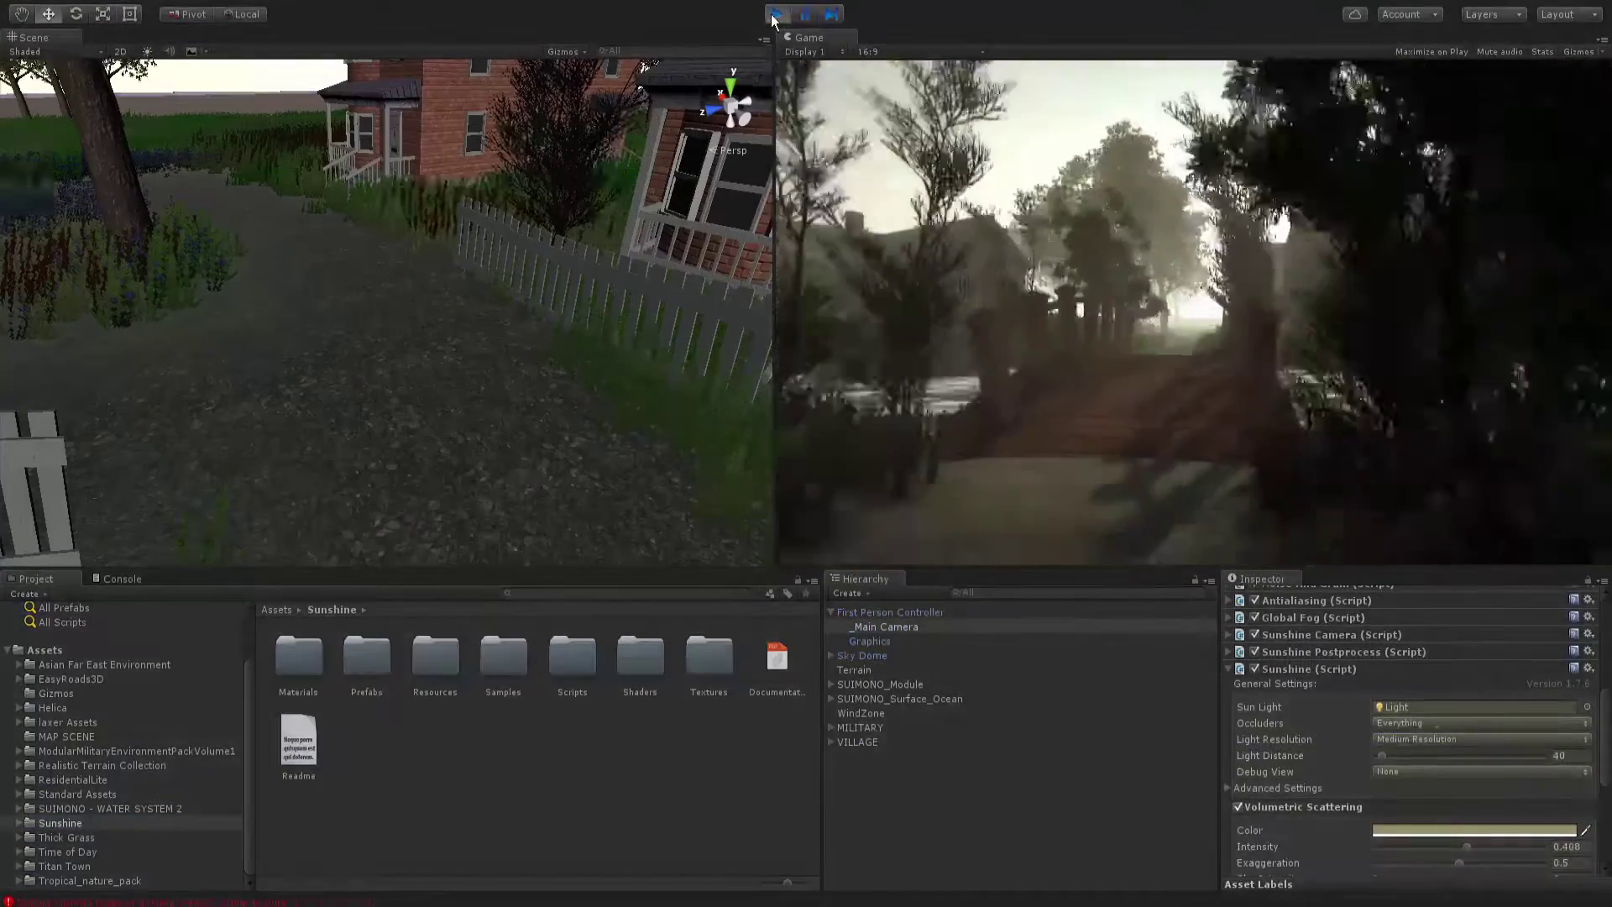
- Set the sun's light distance to 10 and choose an occlusion culling refresh mode in Sunshine
click(1384, 754)
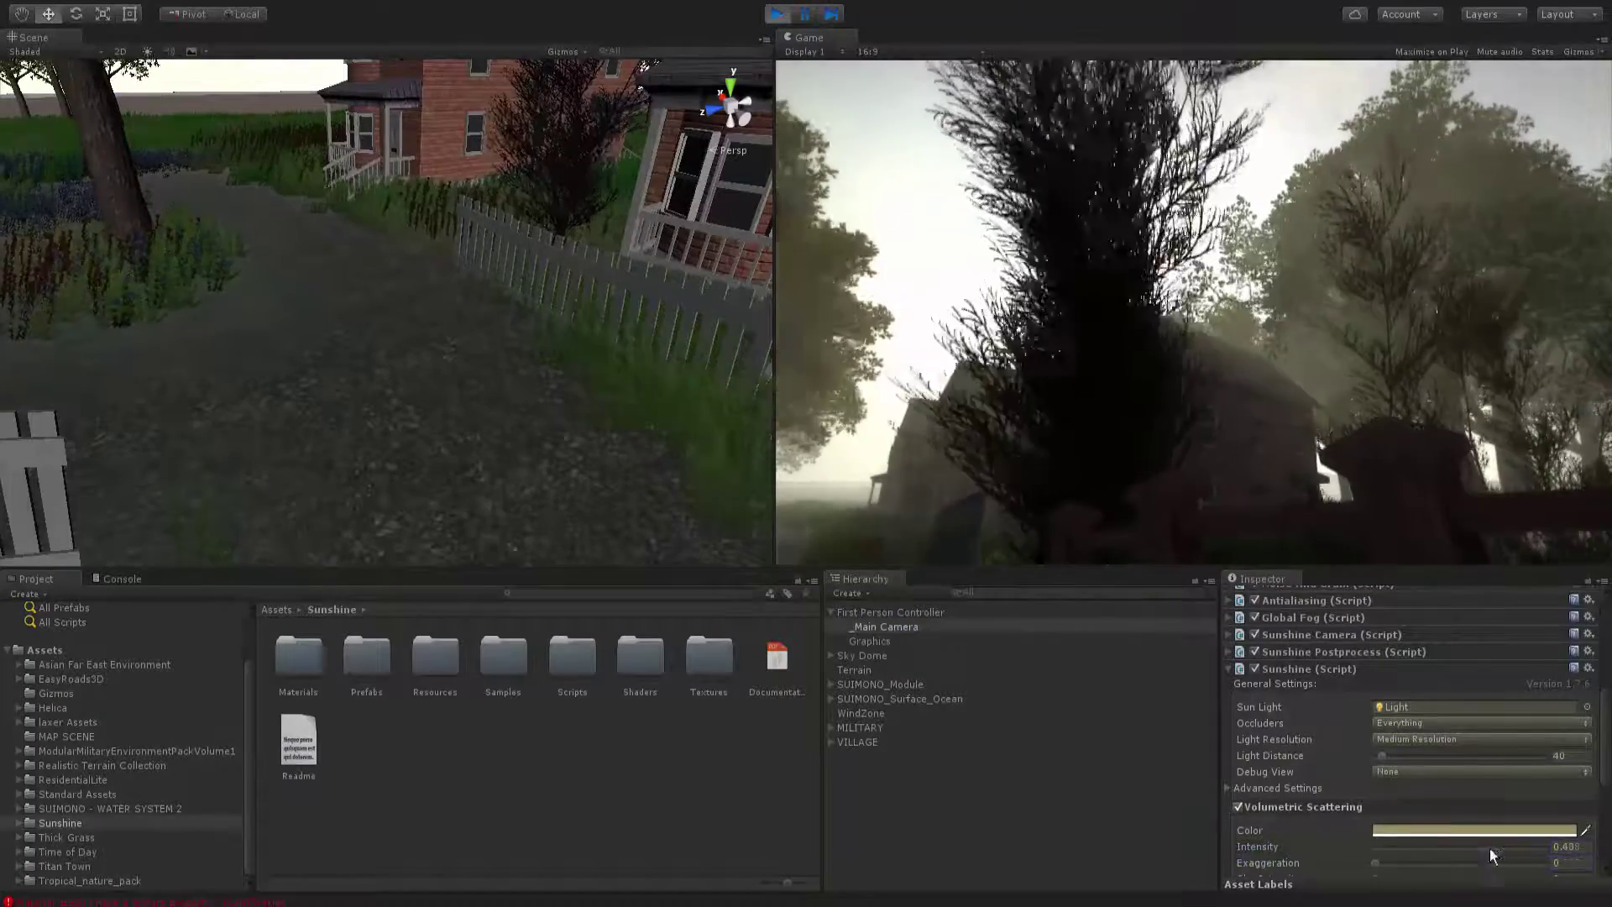
click(1254, 617)
click(1227, 788)
click(1377, 816)
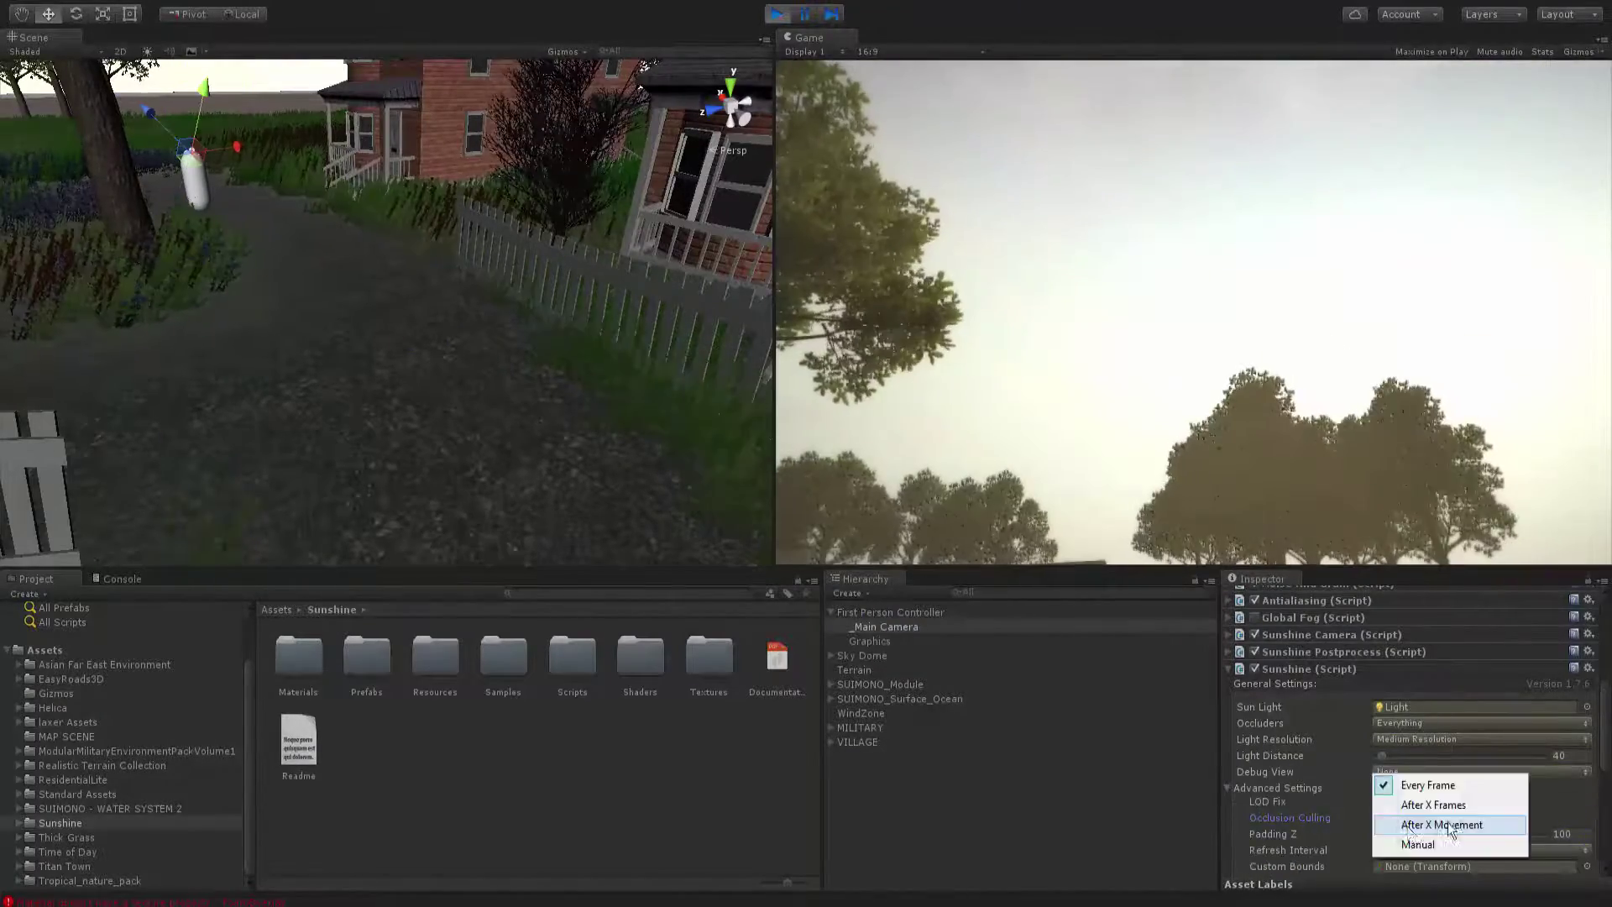
click(1441, 825)
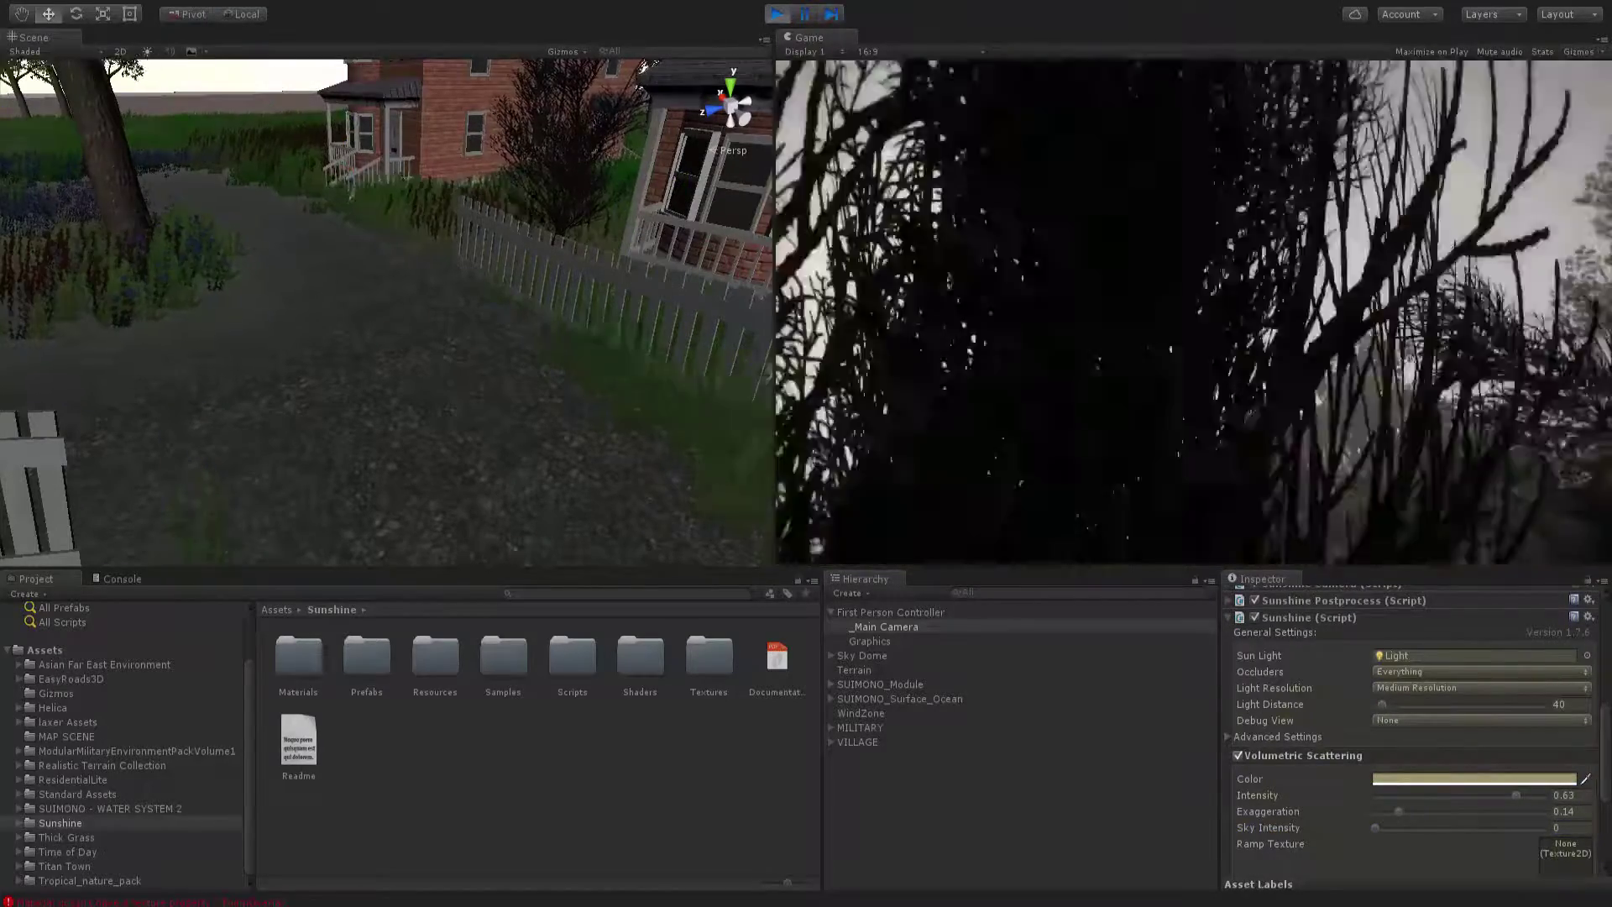
- Stop play, then run the scene again maximized to fill the whole editor
key(ctrl+p)
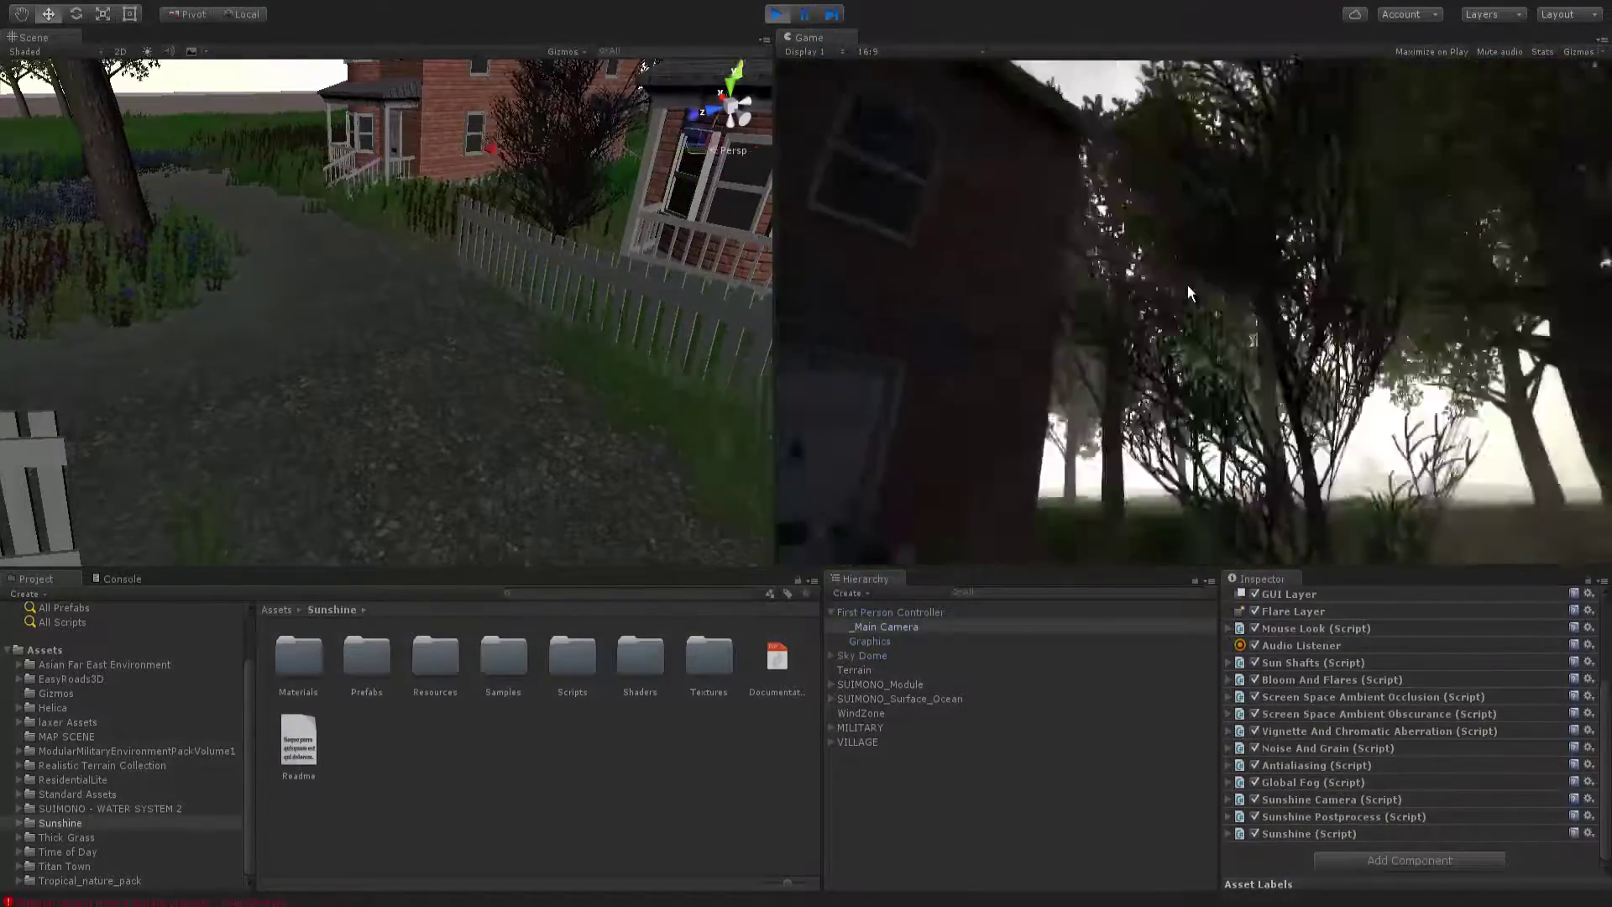
scroll(1460, 785, down, 5)
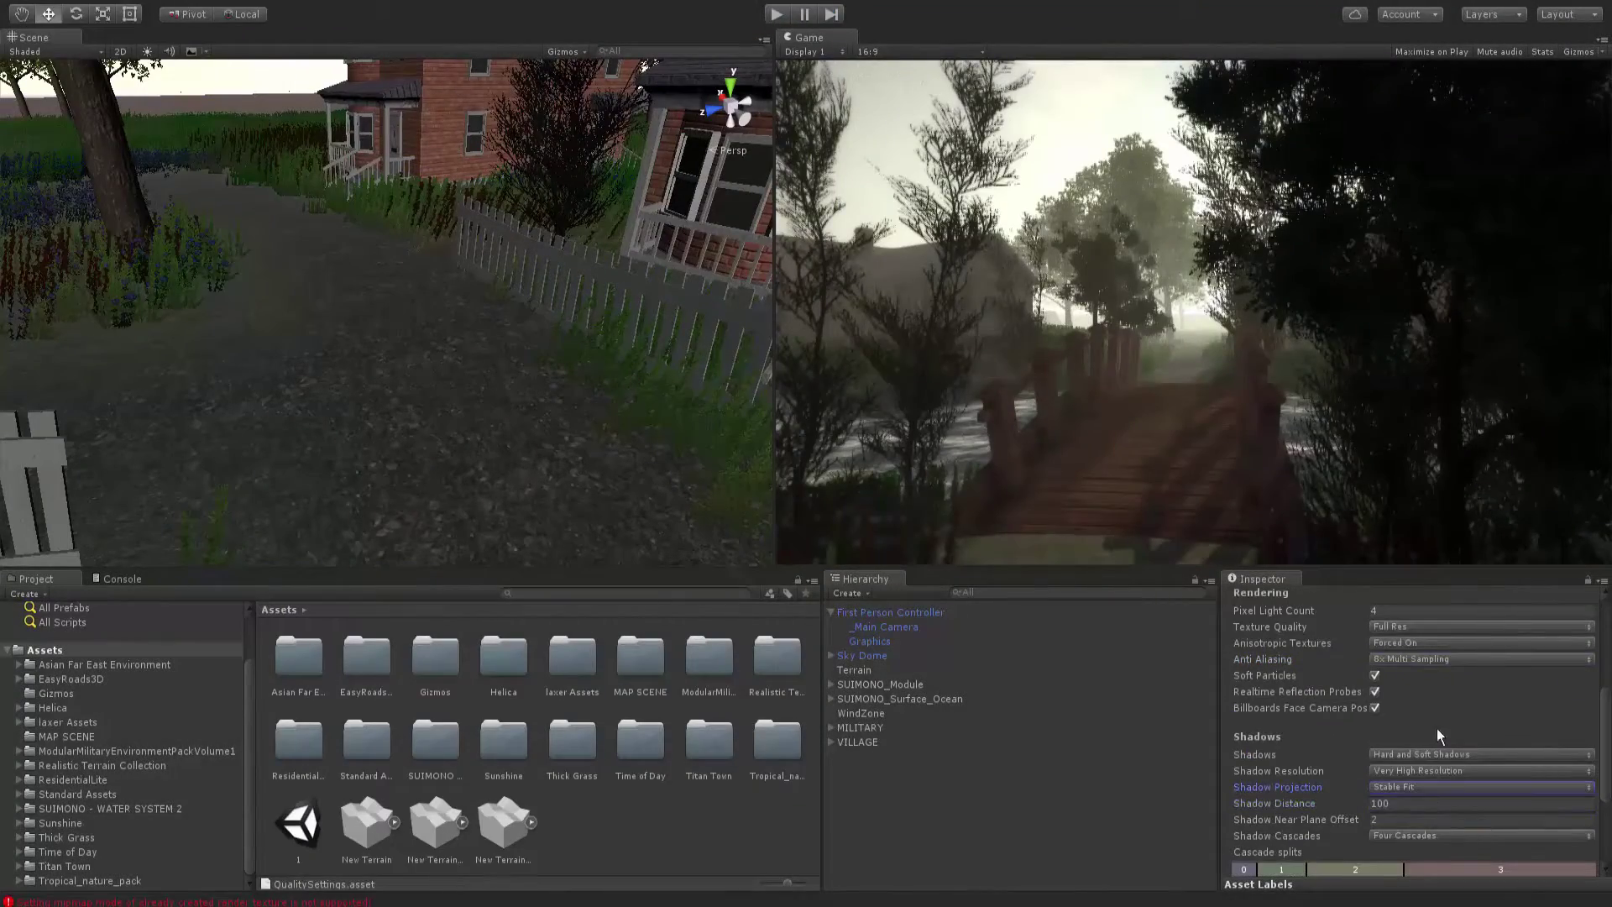
key(ctrl+p)
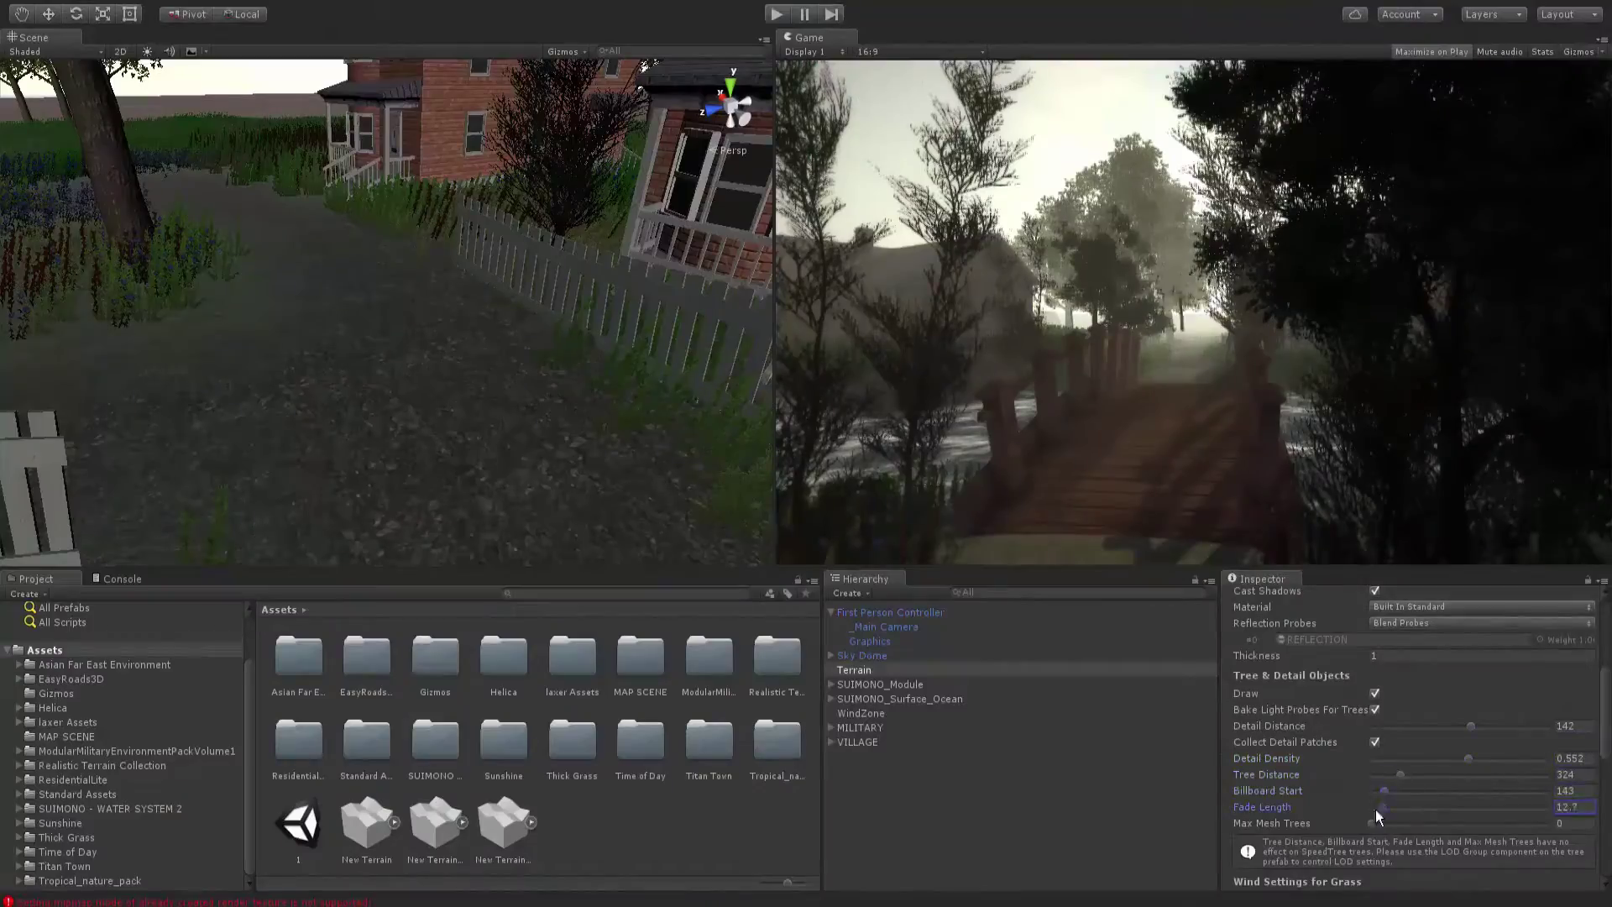
key(ctrl+p)
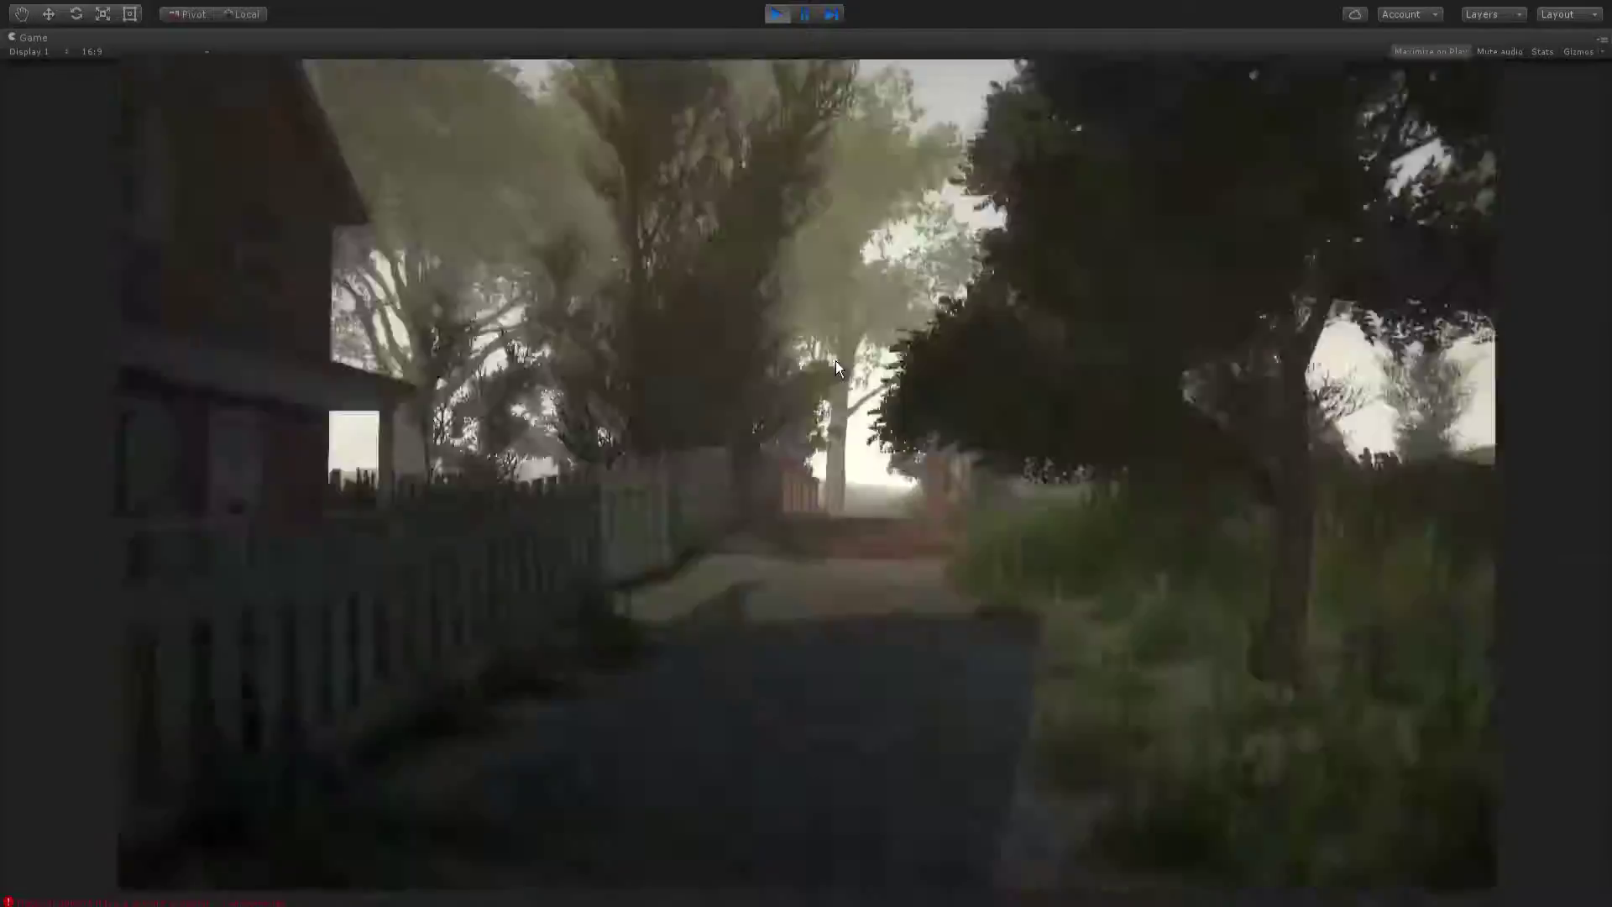
- Toggle Play mode to run the first-person walk across the bridge and village
key(ctrl+p)
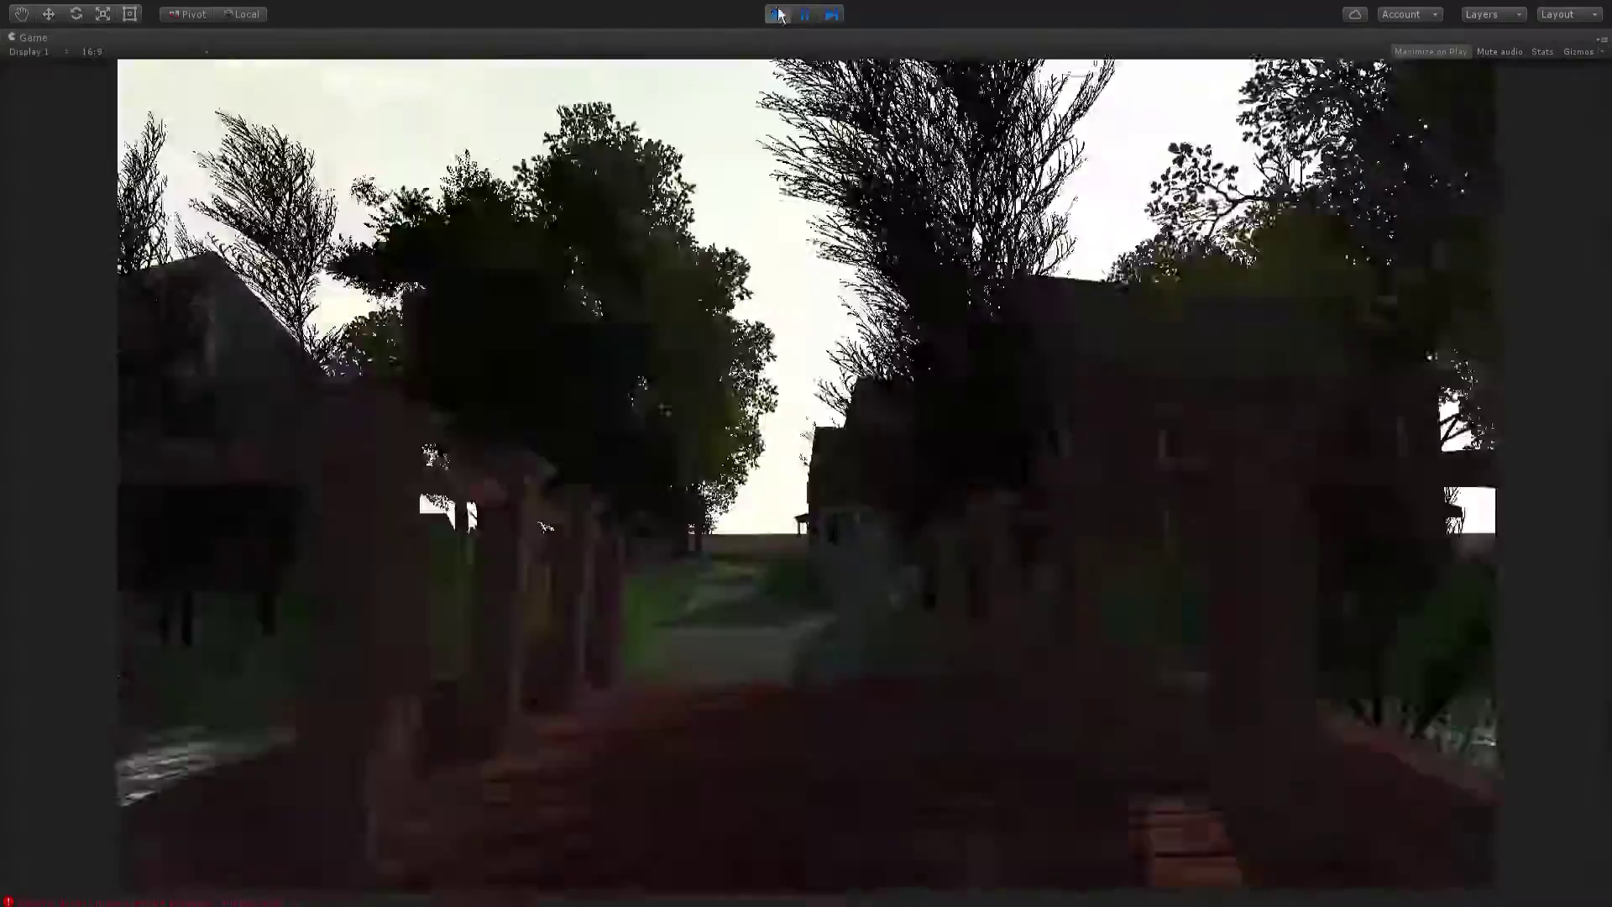